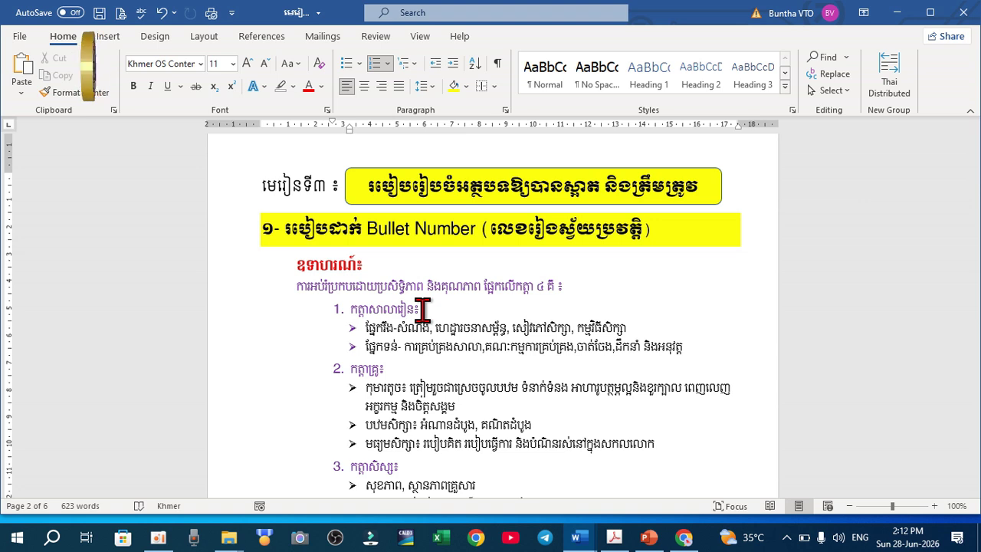
Add an empty numbered item below the កត្តាសាលារៀន៖ item and remove it again
{"action": "key", "text": "Return"}
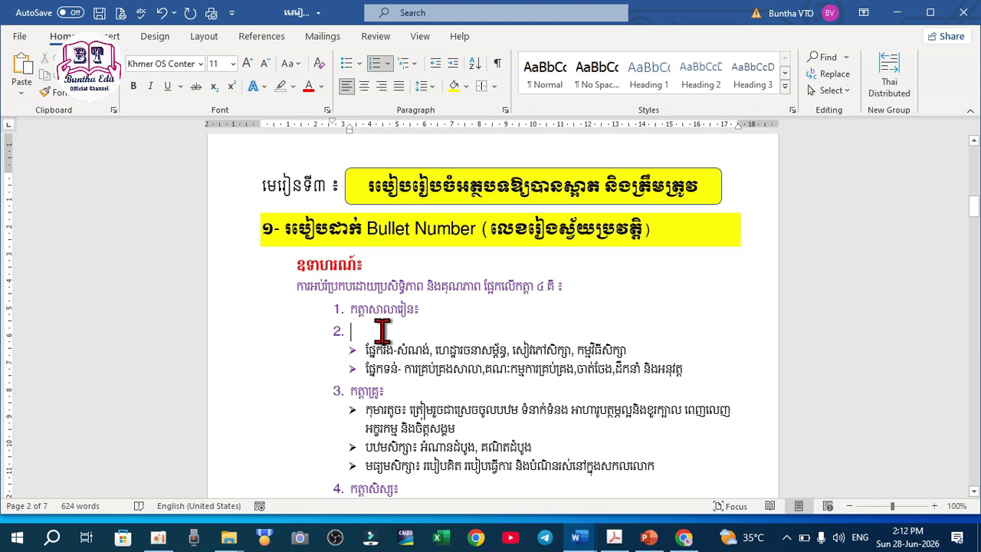
{"action": "key", "text": "BackSpace"}
{"action": "key", "text": "BackSpace"}
{"action": "key", "text": "BackSpace"}
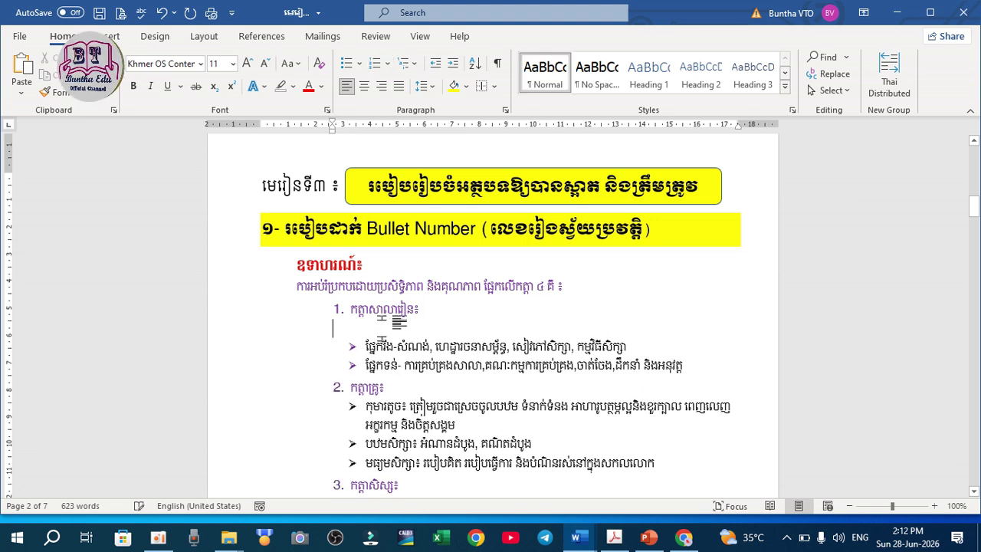
{"action": "key", "text": "BackSpace"}
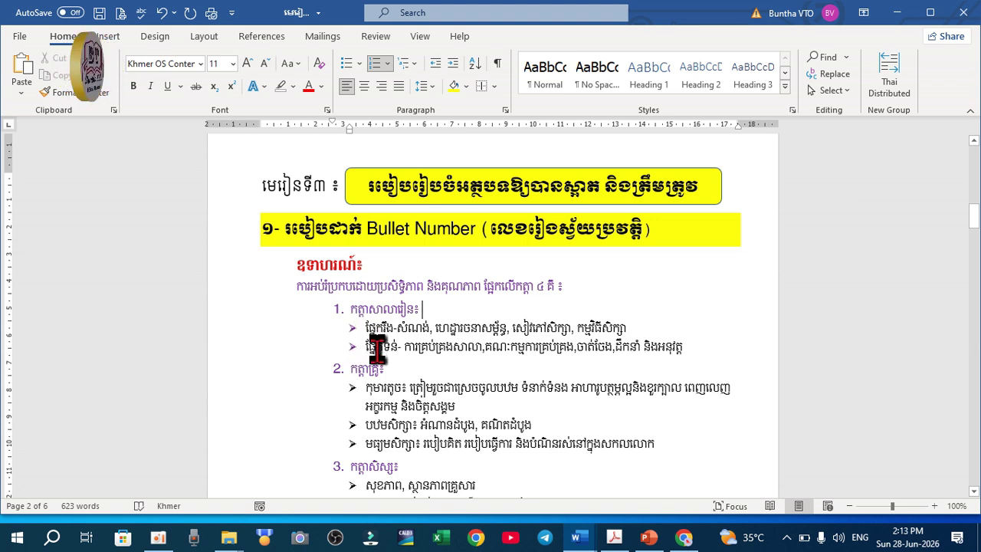
Switch to the Document1 window containing the unformatted version of the lesson text
{"action": "left_click", "coordinate": [365, 327]}
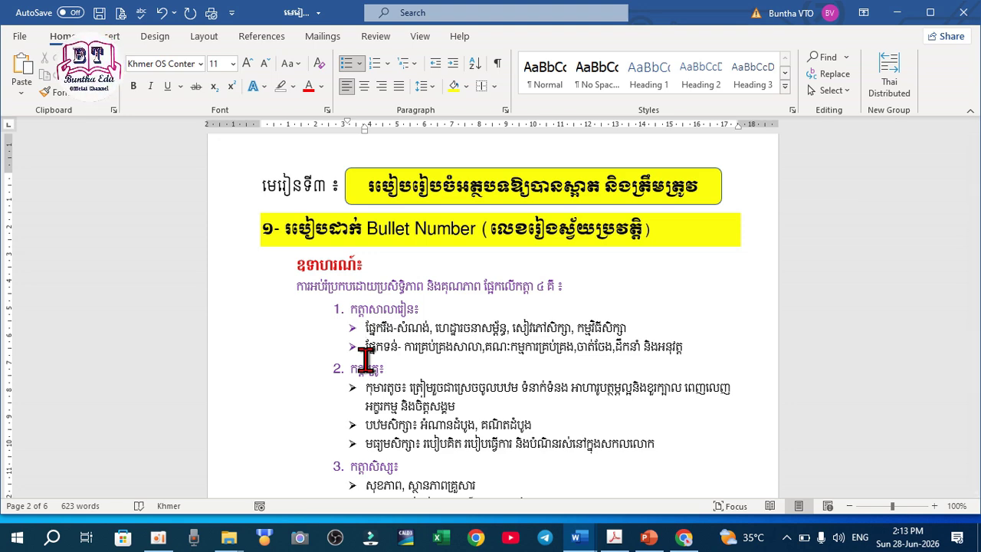
{"action": "mouse_move", "coordinate": [575, 538]}
{"action": "left_click", "coordinate": [643, 483]}
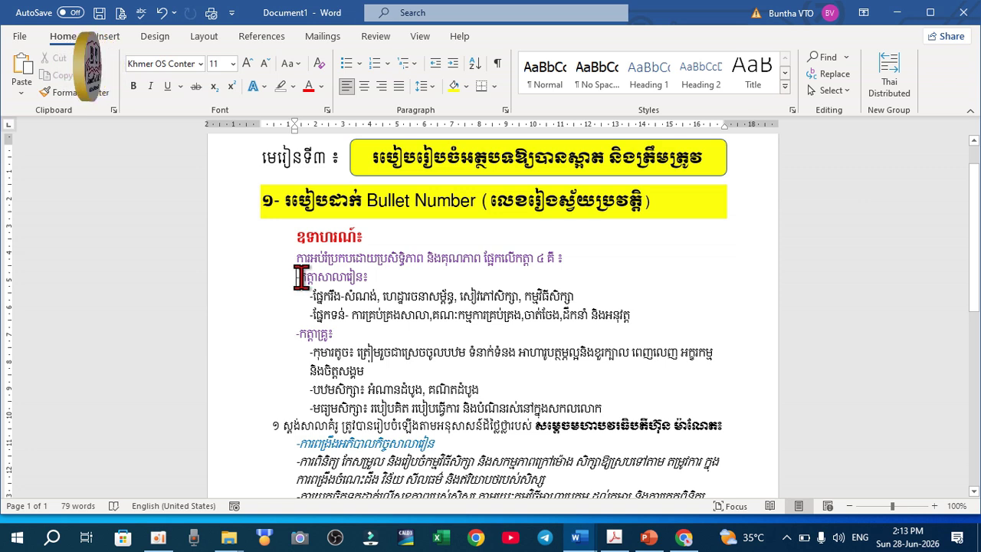
Insert two blank lines above the -កត្តាសាលារៀន៖ line and apply the 1. 2. 3. numbering format to the first one
{"action": "left_click", "coordinate": [298, 277]}
{"action": "key", "text": "Return"}
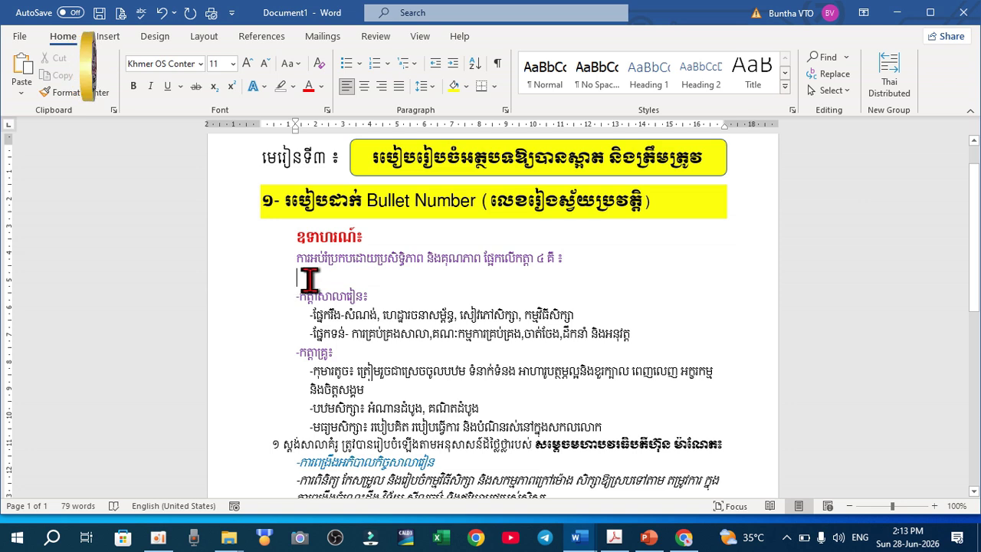
{"action": "key", "text": "Return"}
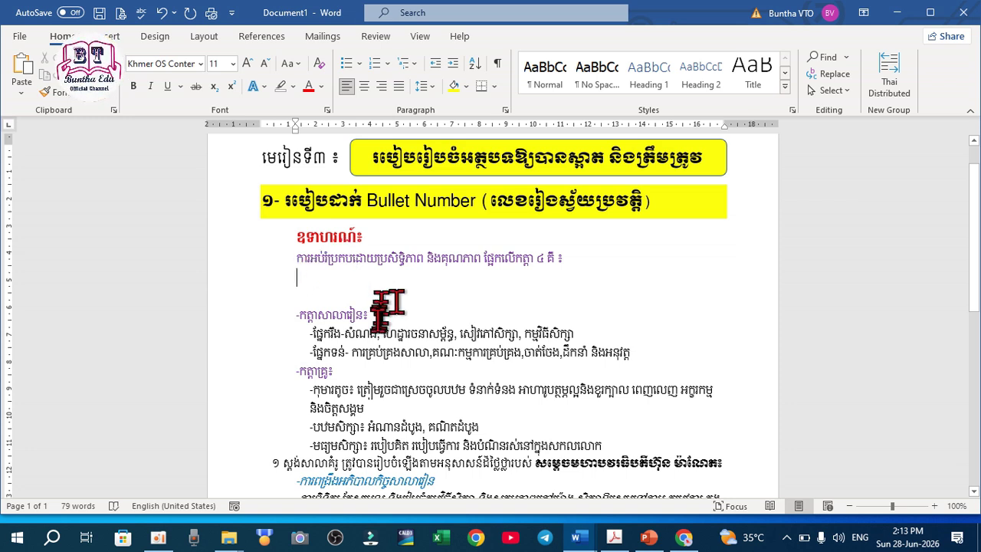
{"action": "left_click", "coordinate": [388, 64]}
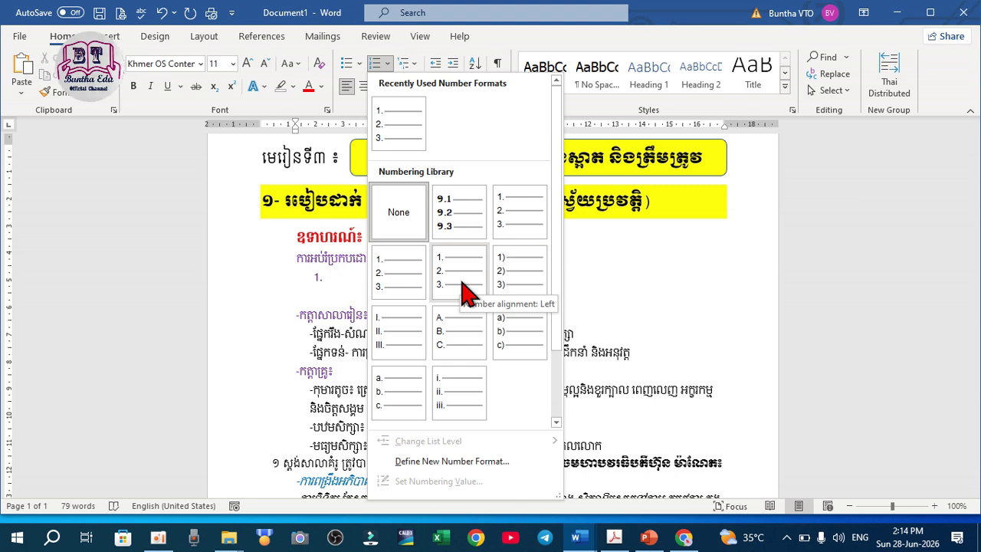
{"action": "left_click", "coordinate": [396, 276]}
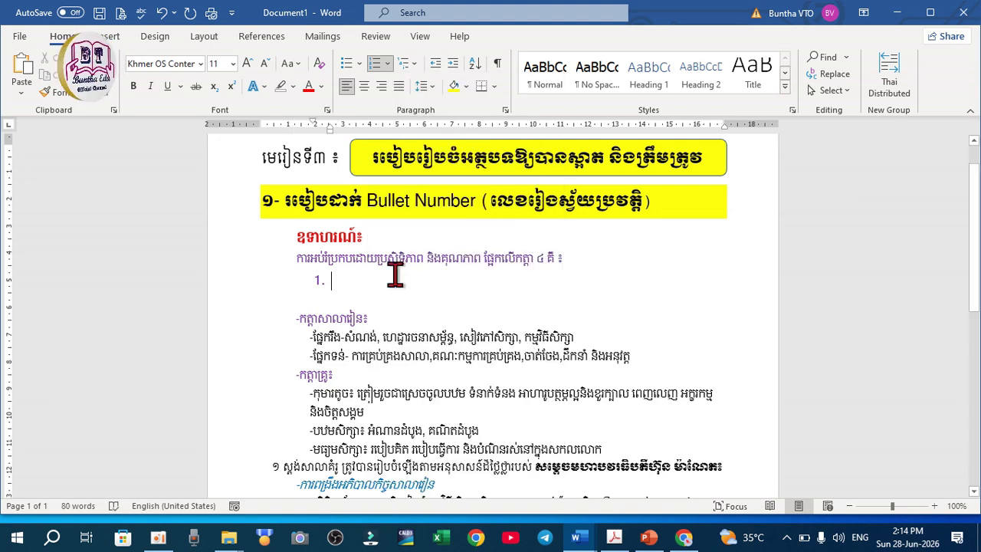
Enter two numbered test items, "dfjglfsfjkd" and "dfssjfsk"
{"action": "type", "text": "dfjglfsfjkd"}
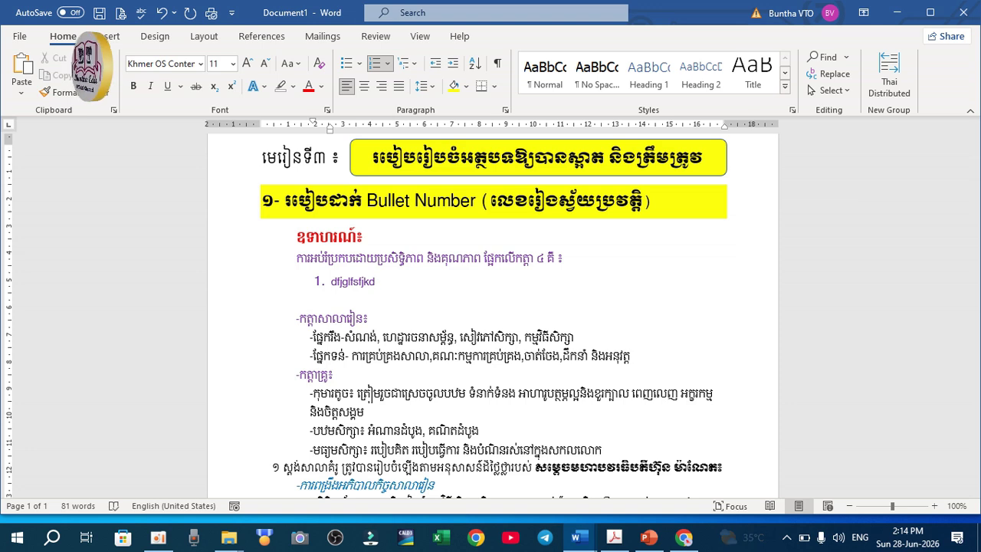
{"action": "key", "text": "Return"}
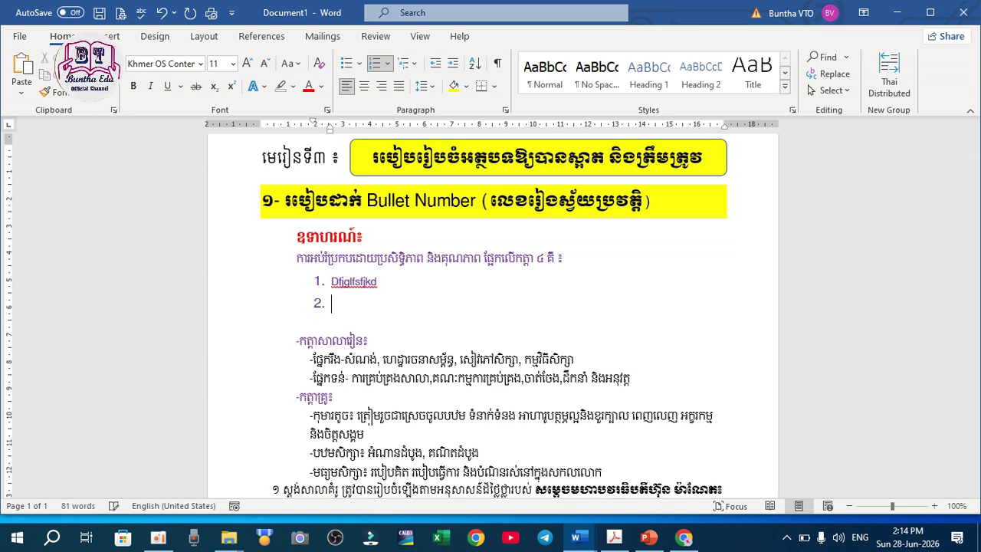
{"action": "type", "text": "dfss"}
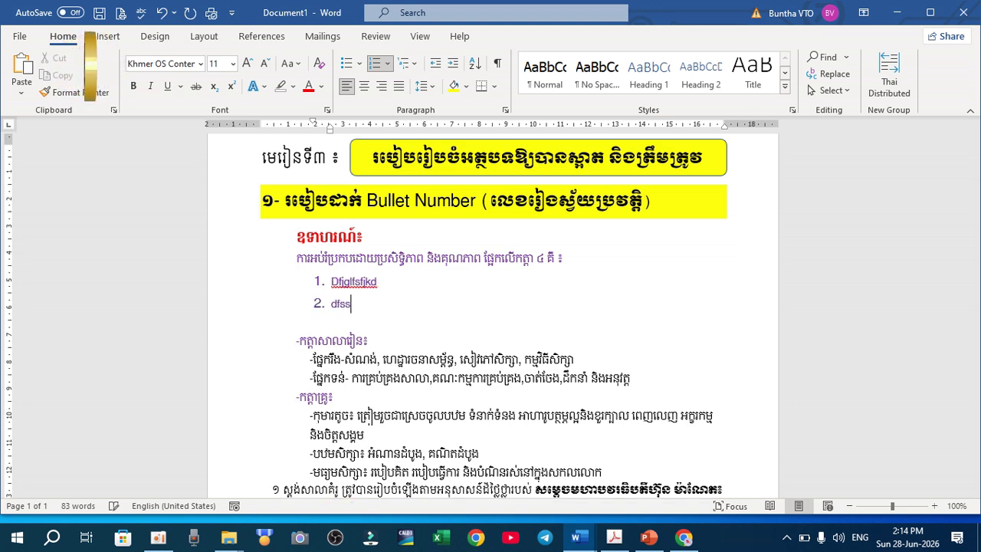
{"action": "type", "text": "jfsk"}
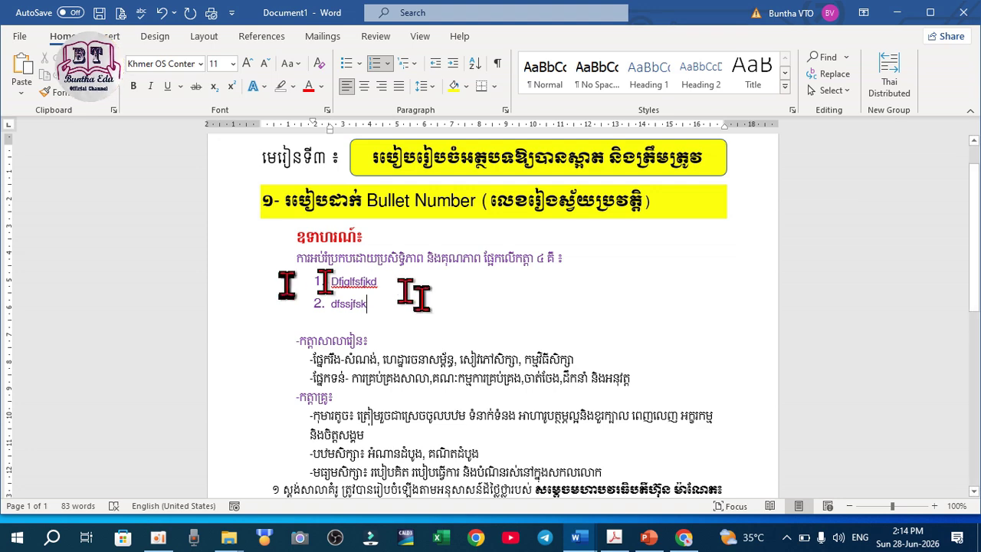
Delete both numbered test items and the remaining blank line above the -កត្តាសាលារៀន៖ line
{"action": "left_click_drag", "start_coordinate": [401, 309], "coordinate": [300, 291]}
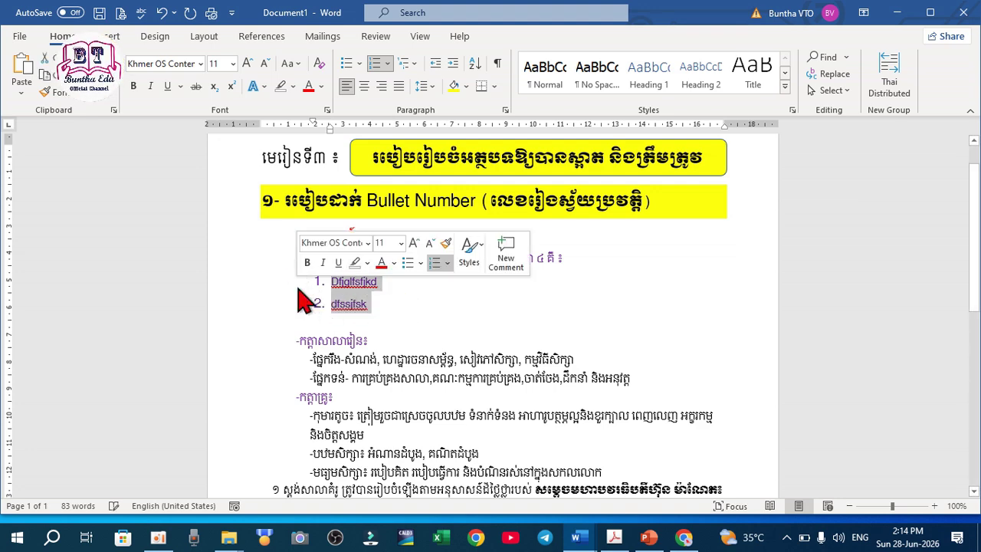
{"action": "key", "text": "BackSpace"}
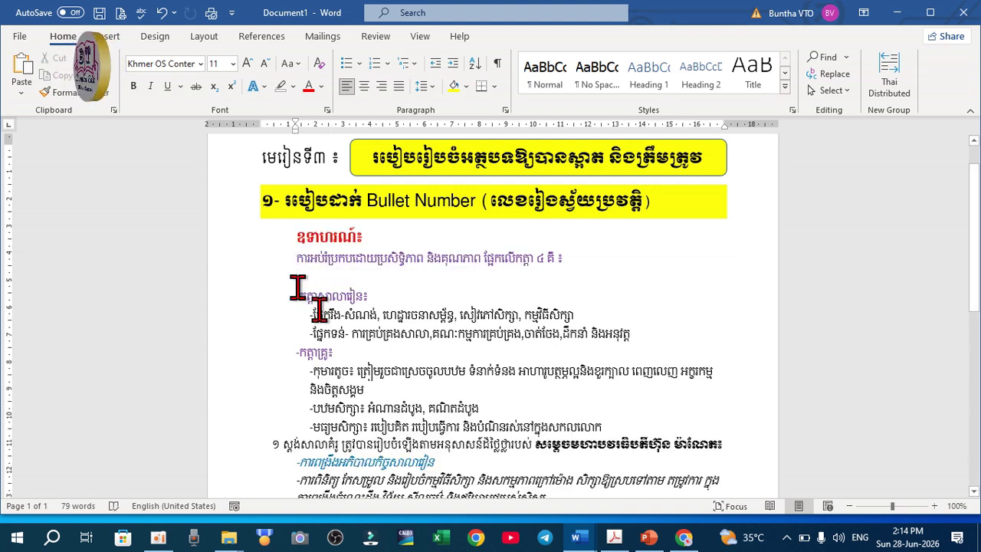
{"action": "key", "text": "BackSpace"}
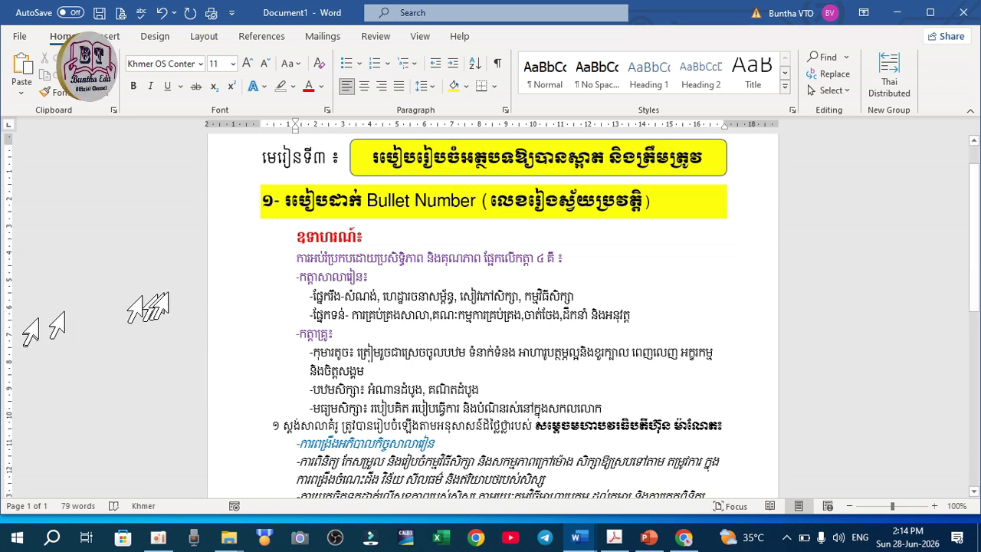
Apply 1. 2. 3. numbering to the កត្តាសាលារៀន៖ line and delete the leading dashes from it and the កត្តាគ្រូ៖ line
{"action": "left_click", "coordinate": [295, 278]}
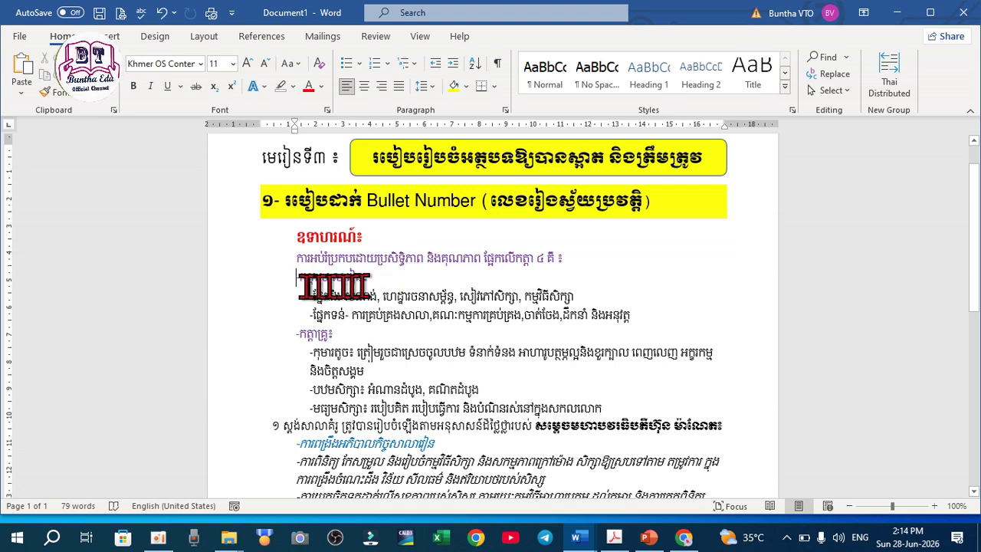
{"action": "left_click", "coordinate": [387, 64]}
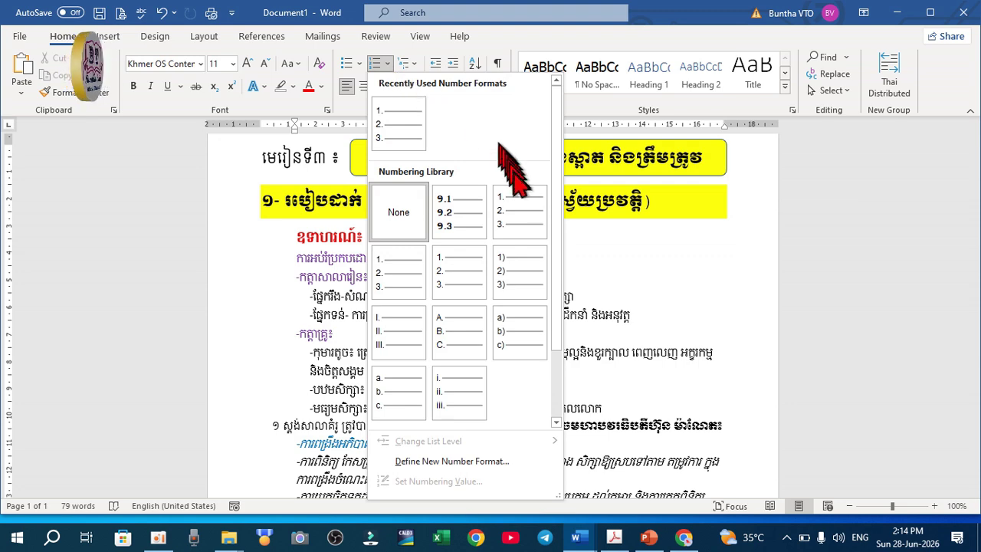
{"action": "left_click", "coordinate": [401, 287]}
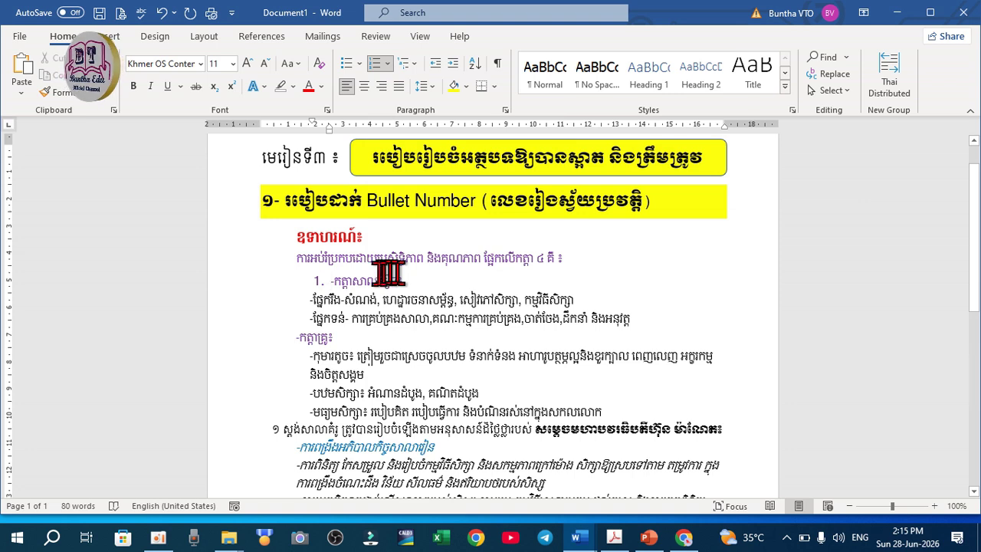
{"action": "key", "text": "Delete"}
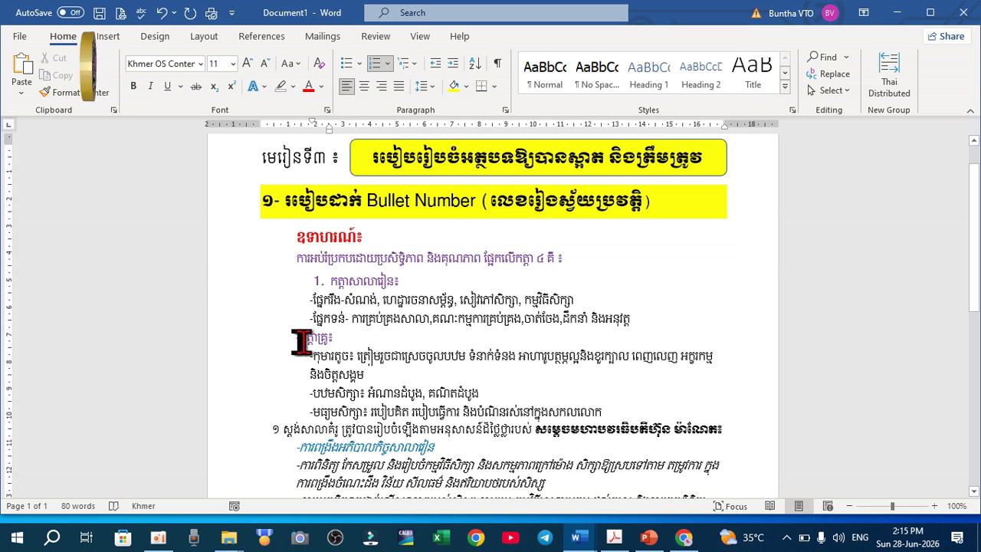
{"action": "left_click", "coordinate": [332, 282]}
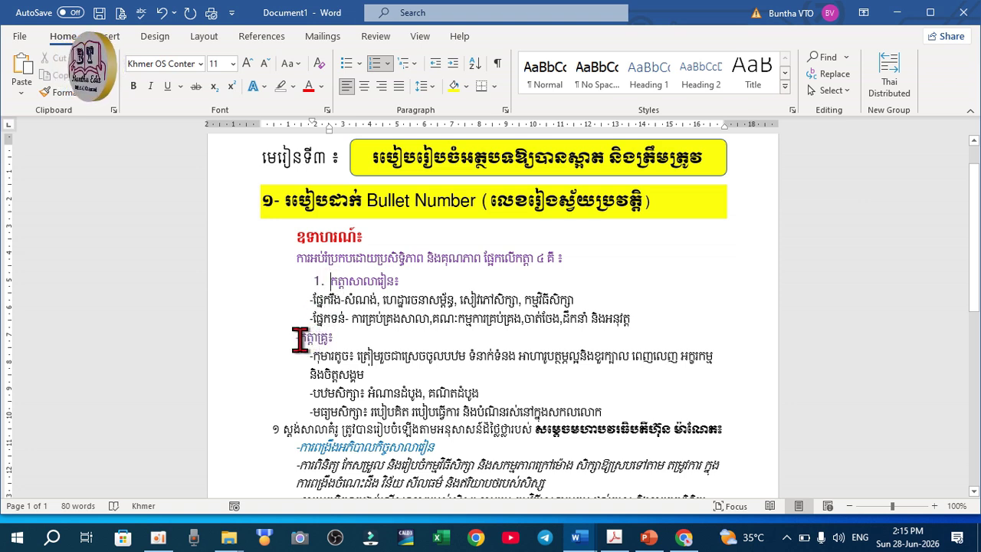
{"action": "left_click", "coordinate": [299, 340]}
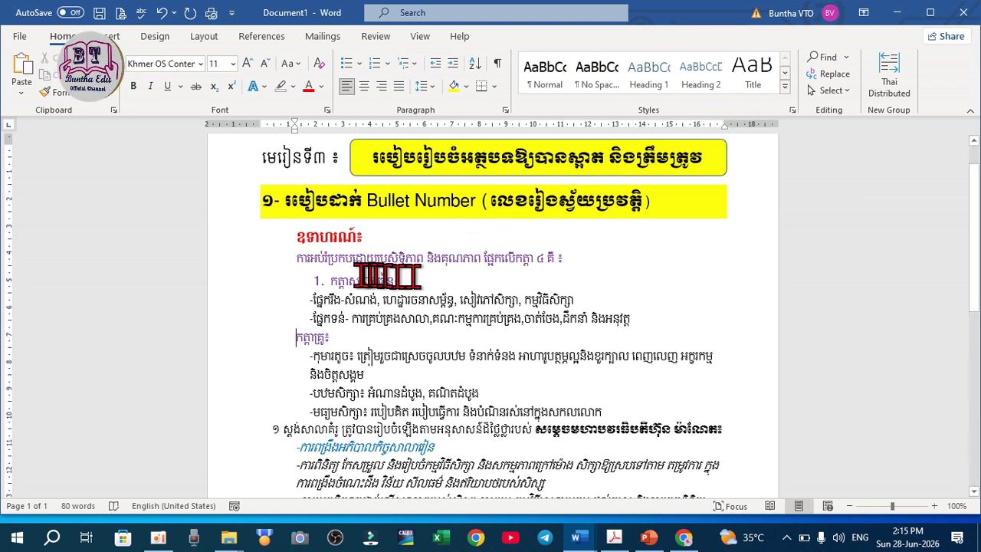
Copy the numbering from the កត្តាសាលារៀន៖ line to the កត្តាគ្រូ៖ line with Format Painter, and undo it
{"action": "left_click", "coordinate": [331, 280]}
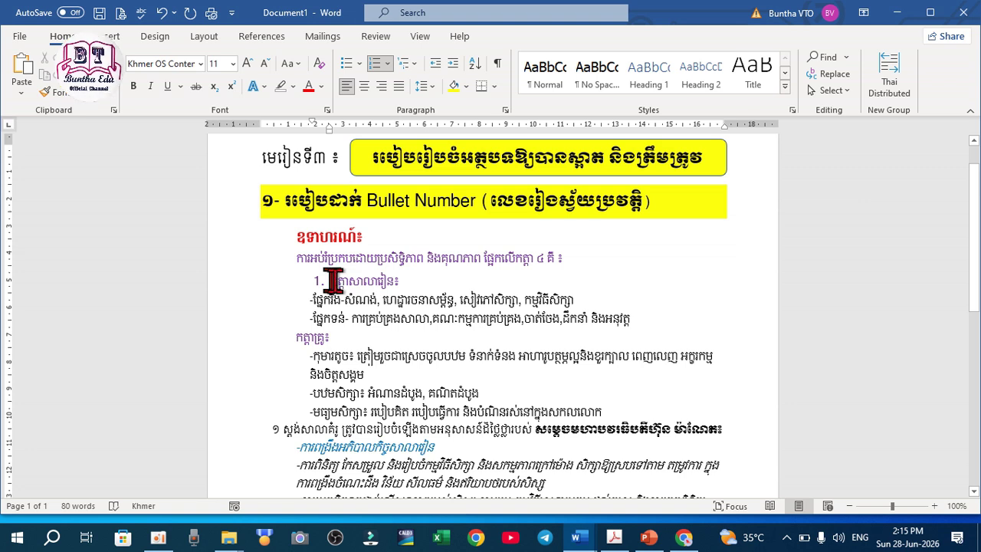
{"action": "left_click", "coordinate": [74, 91]}
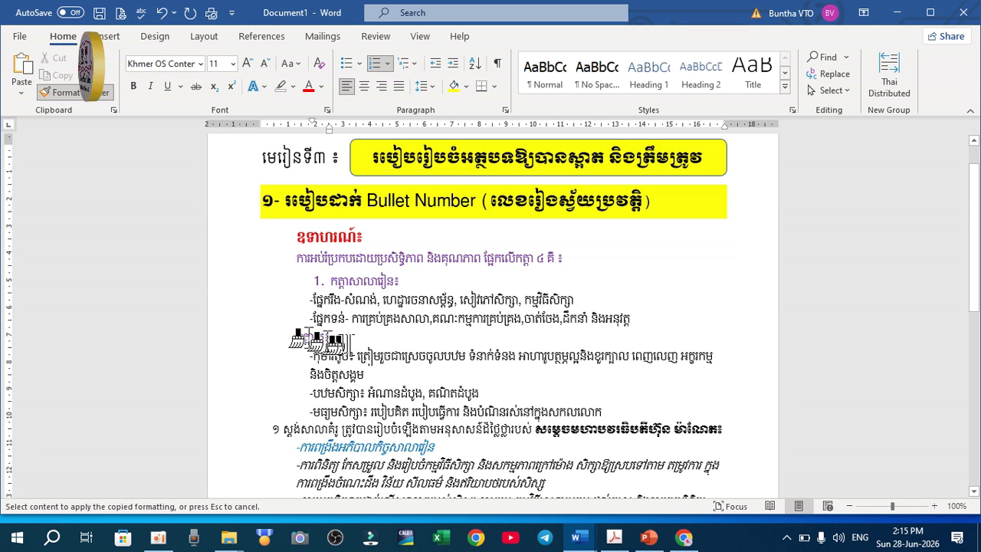
{"action": "left_click", "coordinate": [285, 340]}
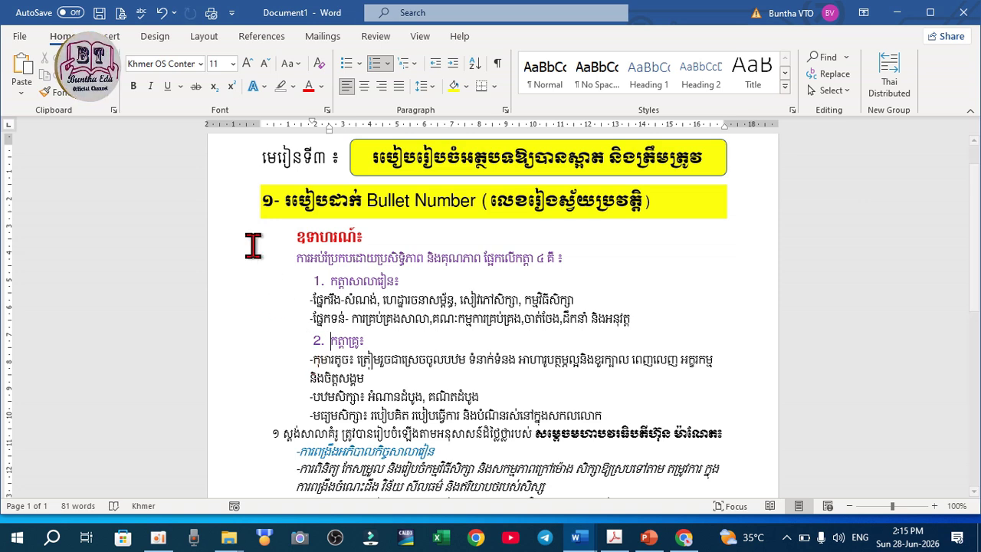
{"action": "left_click", "coordinate": [162, 12]}
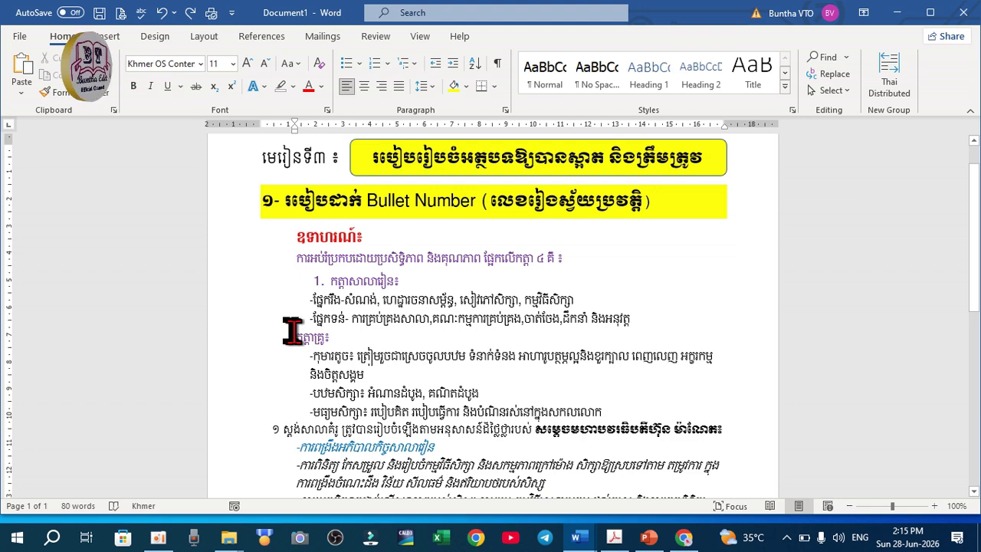
Apply the 1. 2. 3. numbering format from the library to the កត្តាគ្រូ៖ line
{"action": "left_click", "coordinate": [387, 64]}
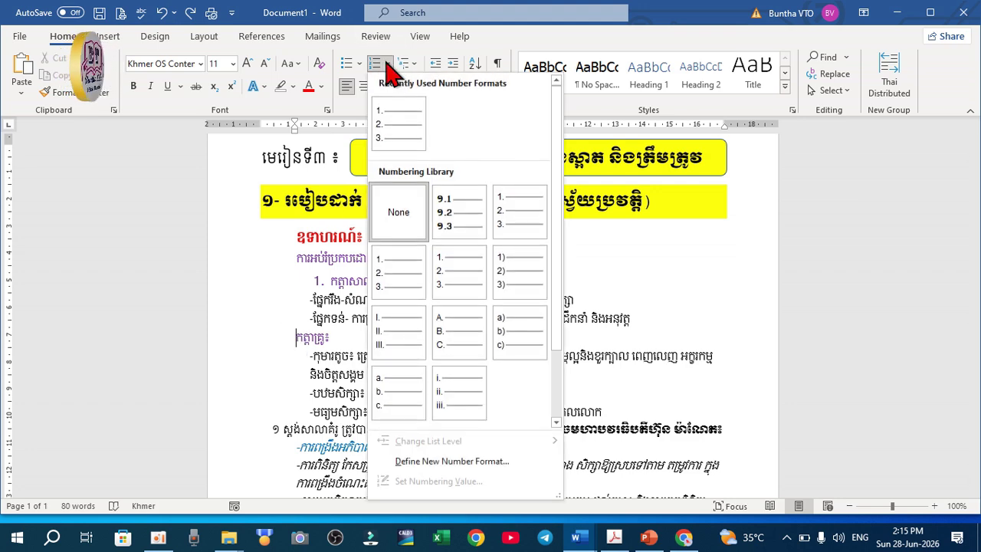
{"action": "left_click", "coordinate": [400, 276]}
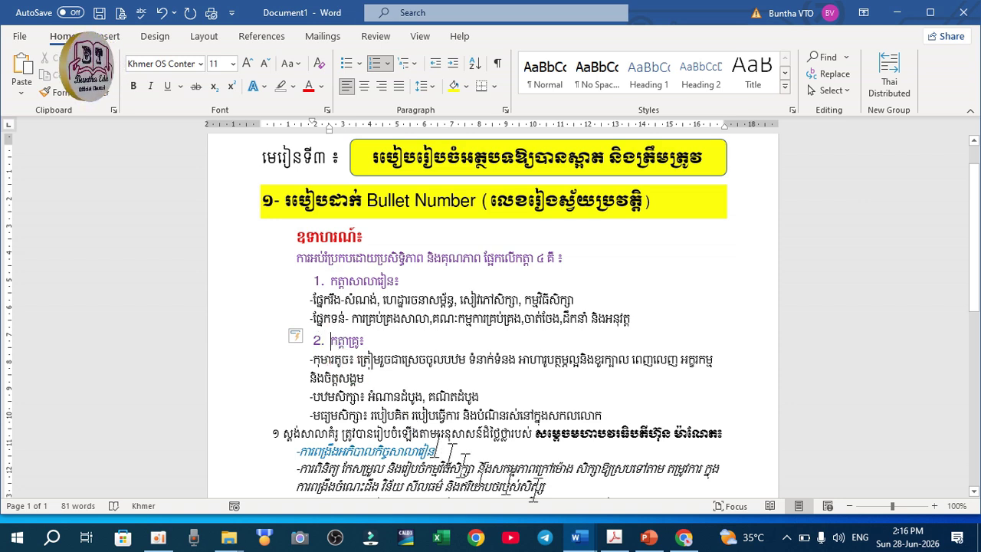
Check the list layout in the finished lesson document មេរៀនទី២ and return to Document1
{"action": "mouse_move", "coordinate": [580, 546]}
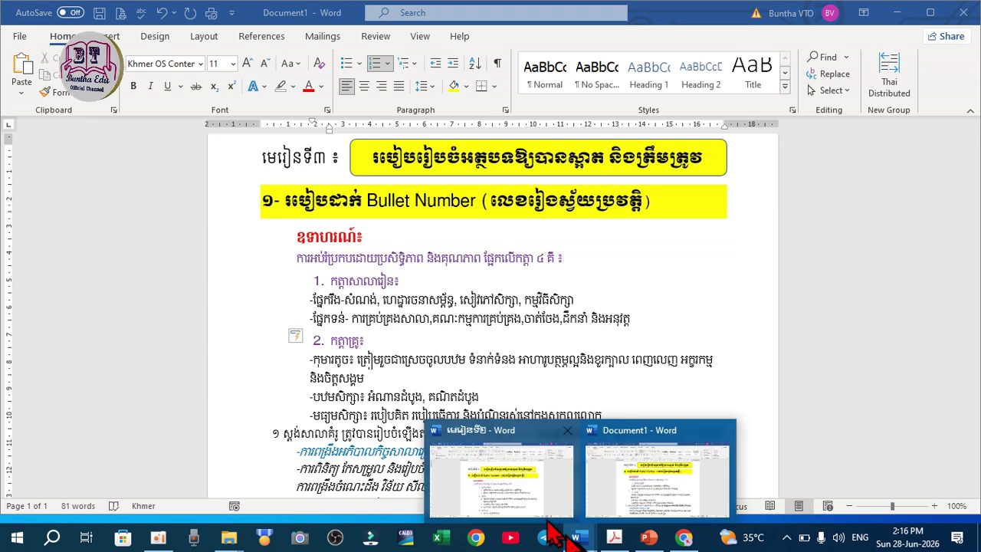
{"action": "left_click", "coordinate": [499, 475]}
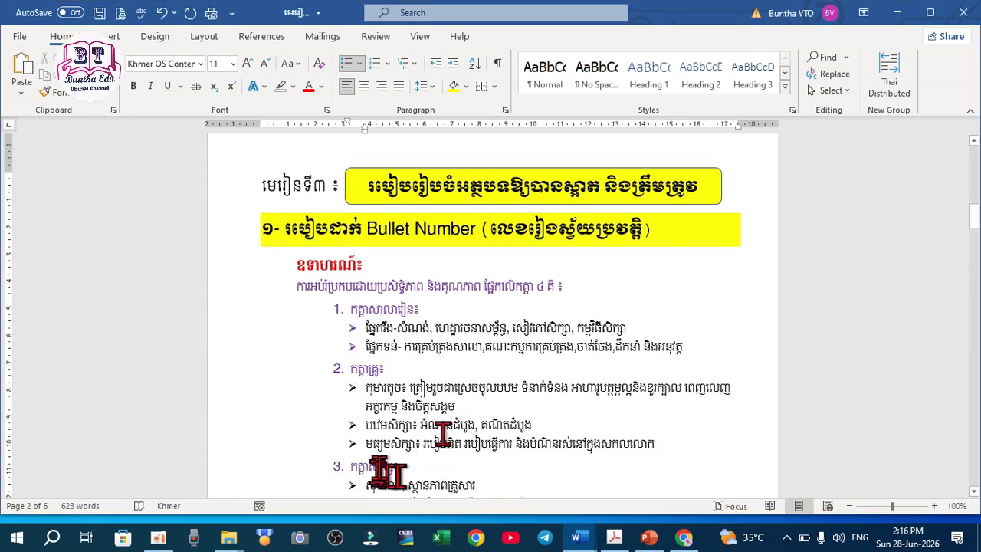
{"action": "mouse_move", "coordinate": [582, 538]}
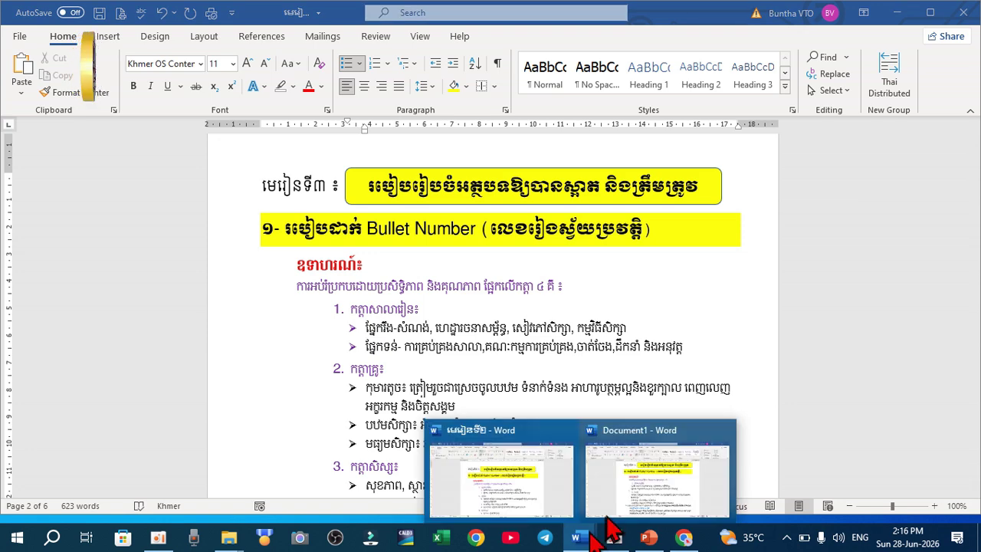
{"action": "left_click", "coordinate": [674, 494]}
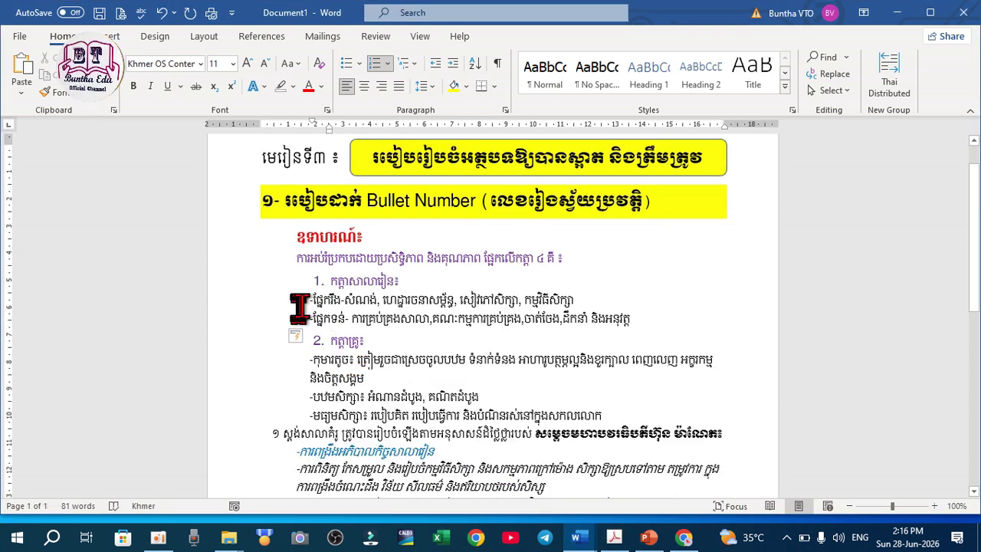
Delete the leading dash from the ផ្នែករឹង line under the first numbered item
{"action": "left_click", "coordinate": [314, 302]}
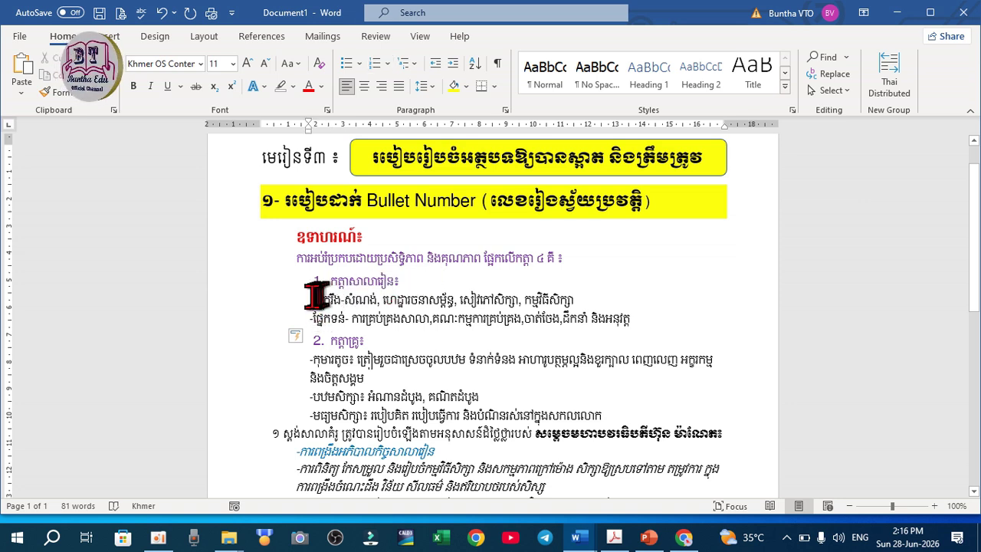
{"action": "left_click", "coordinate": [317, 300]}
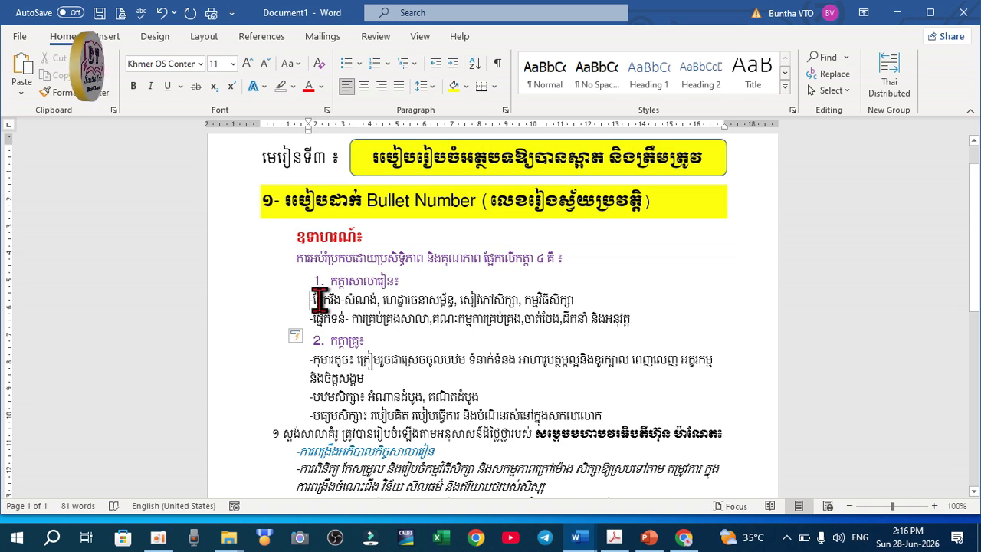
{"action": "key", "text": "BackSpace"}
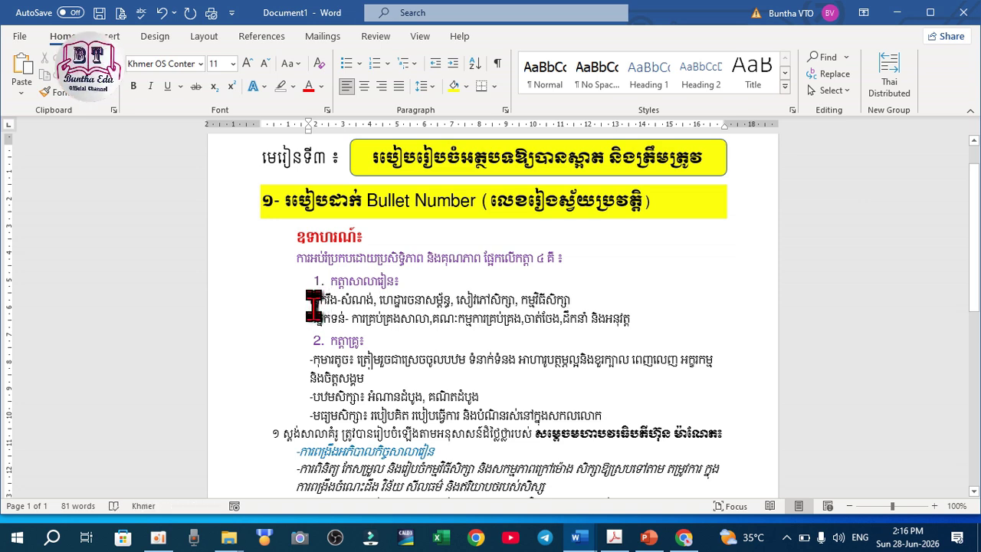
Delete the leading dash from the ផ្នែកទន់ line under the first numbered item
{"action": "left_click", "coordinate": [310, 318]}
{"action": "key", "text": "BackSpace"}
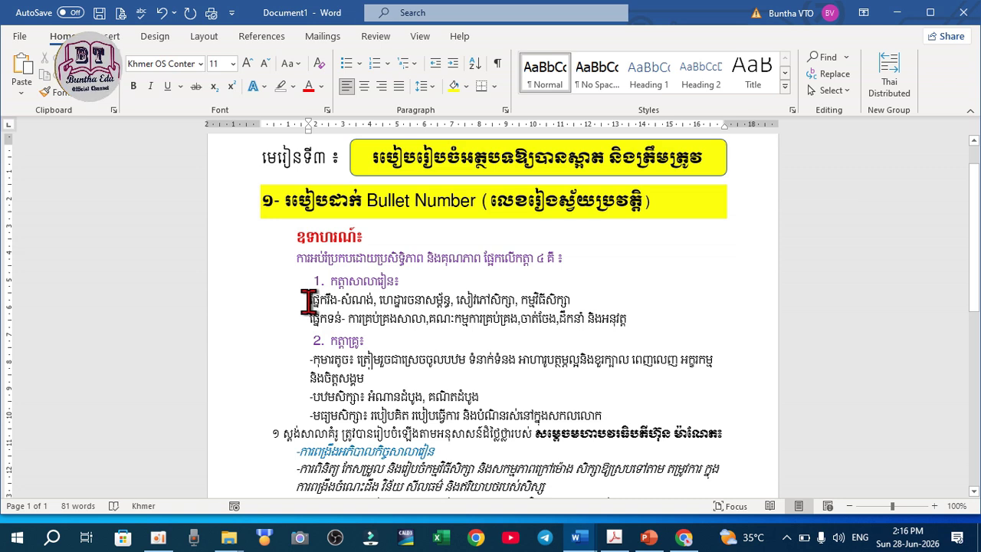
Apply the arrow bullet from the library to the ផ្នែករឹង and ផ្នែកទន់ lines, and undo it
{"action": "left_click_drag", "start_coordinate": [308, 298], "coordinate": [639, 325]}
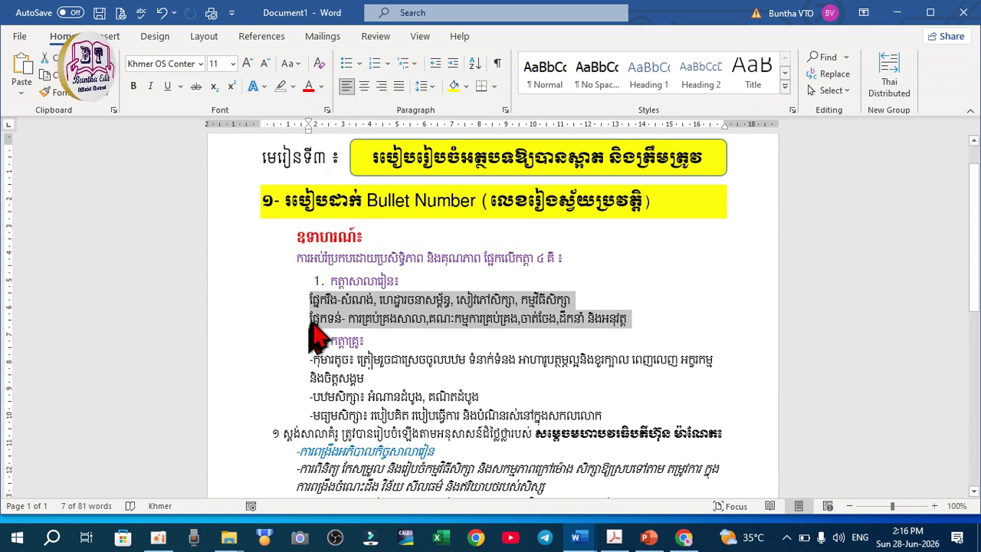
{"action": "left_click", "coordinate": [359, 63]}
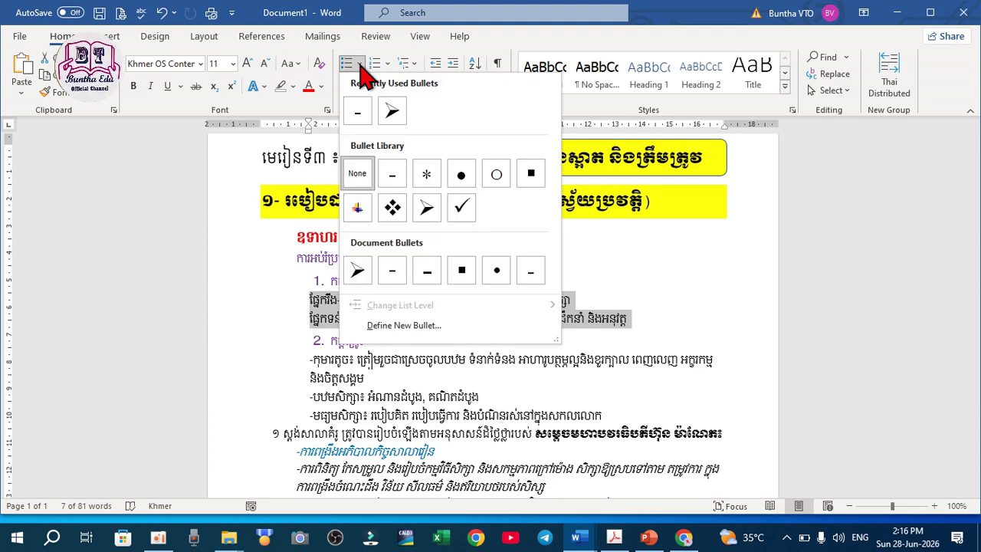
{"action": "left_click", "coordinate": [426, 207]}
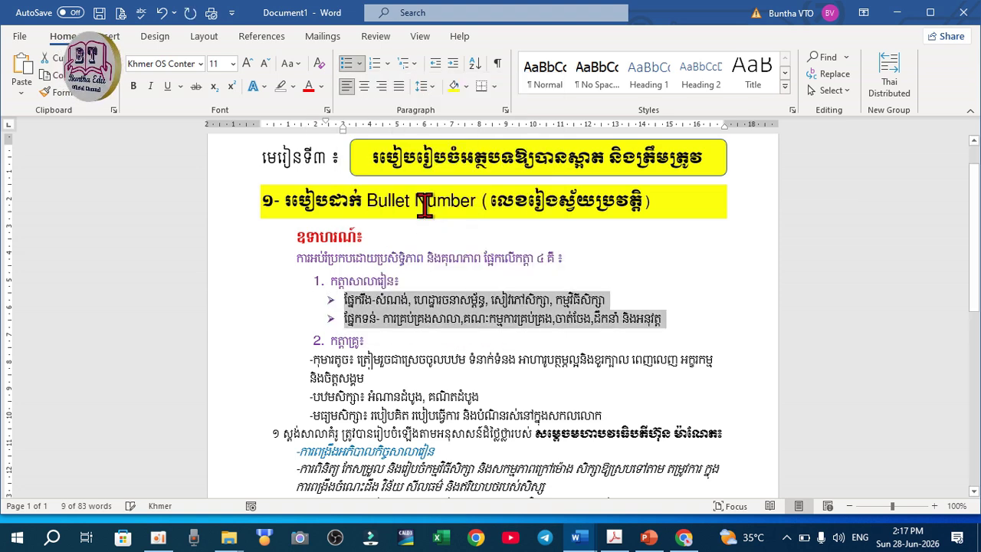
{"action": "left_click", "coordinate": [344, 318]}
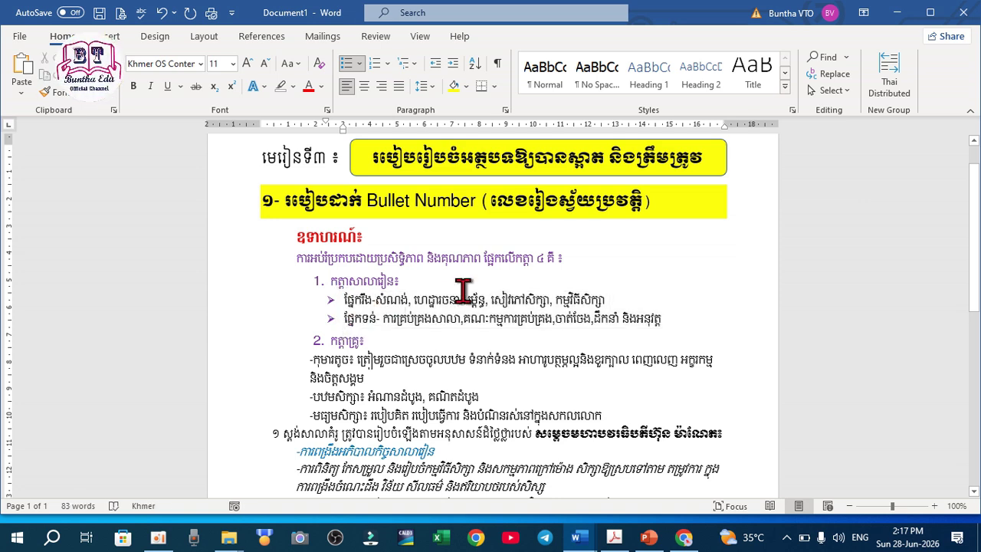
{"action": "left_click", "coordinate": [161, 12]}
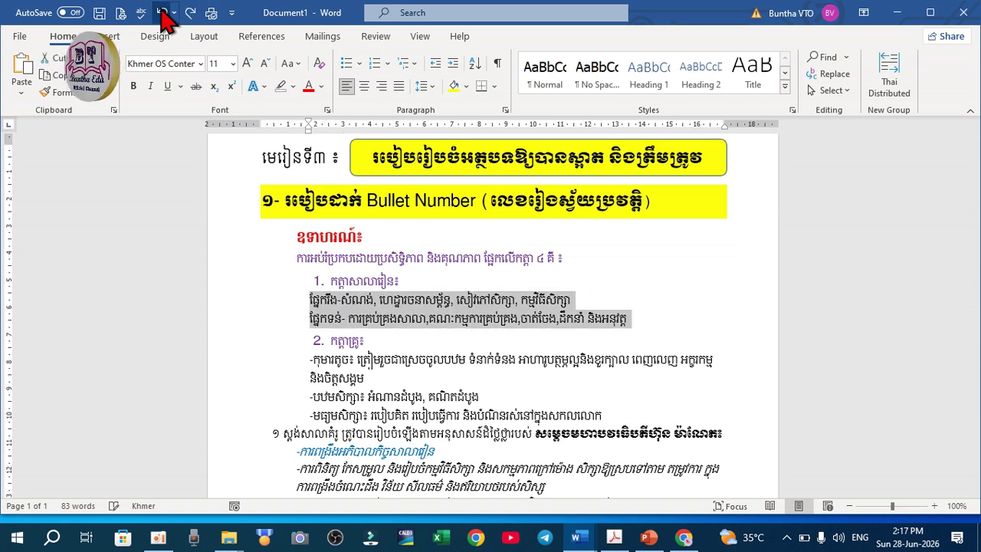
Join the ផ្នែកទន់ line onto the end of the ផ្នែករឹង line to make one paragraph
{"action": "left_click", "coordinate": [311, 322]}
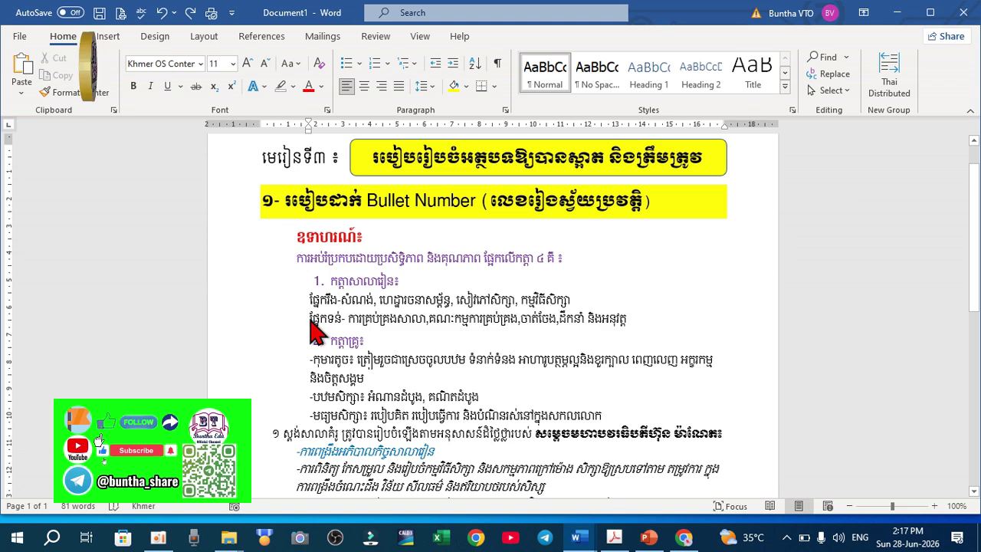
{"action": "left_click", "coordinate": [575, 299]}
{"action": "key", "text": "Delete"}
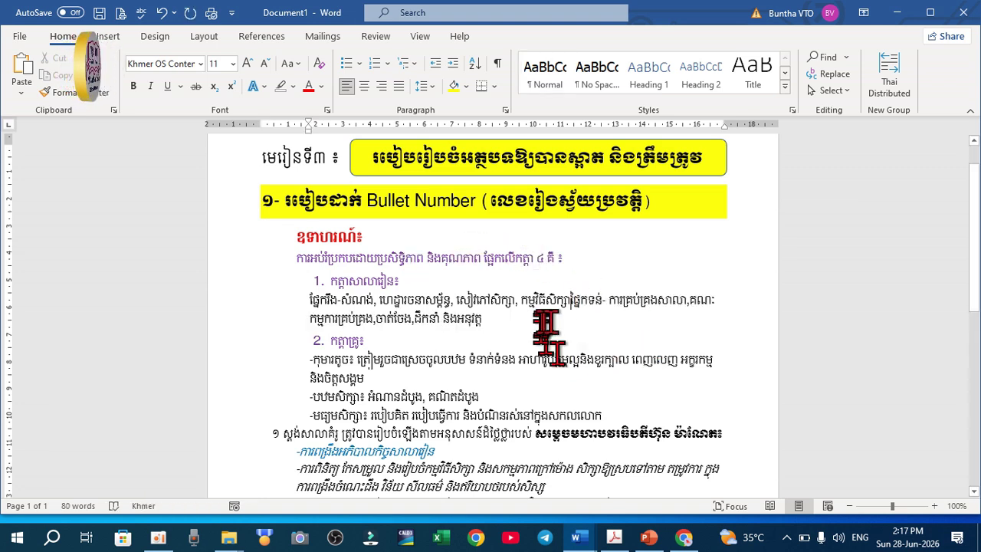
{"action": "left_click", "coordinate": [311, 320]}
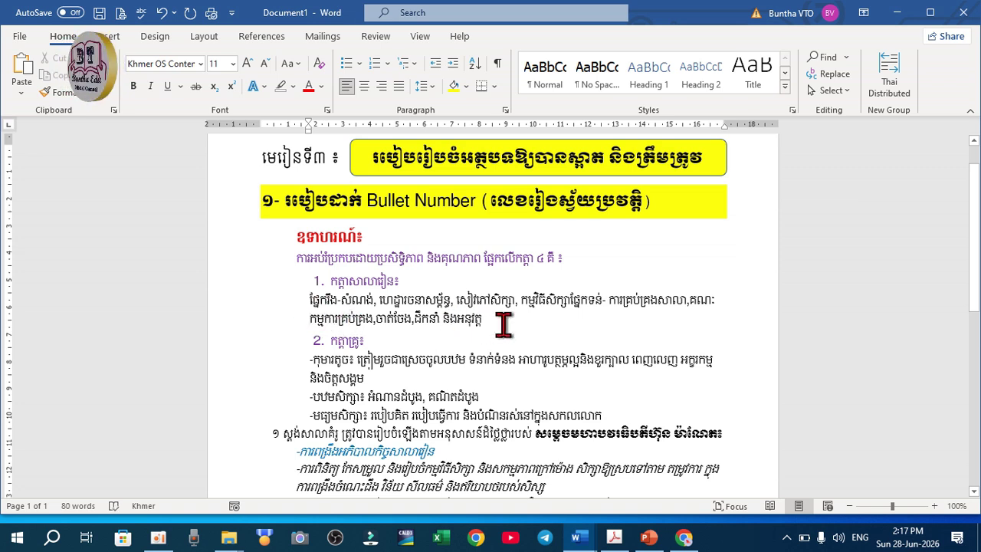
Apply the arrow bullet to the joined ផ្នែករឹង paragraph under the first numbered item
{"action": "left_click_drag", "start_coordinate": [501, 324], "coordinate": [311, 296]}
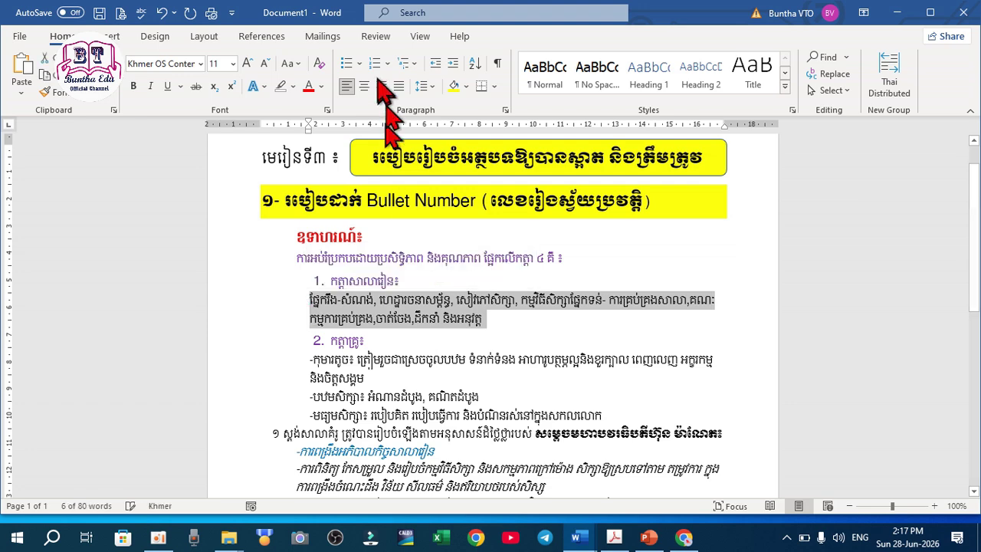
{"action": "left_click", "coordinate": [358, 63]}
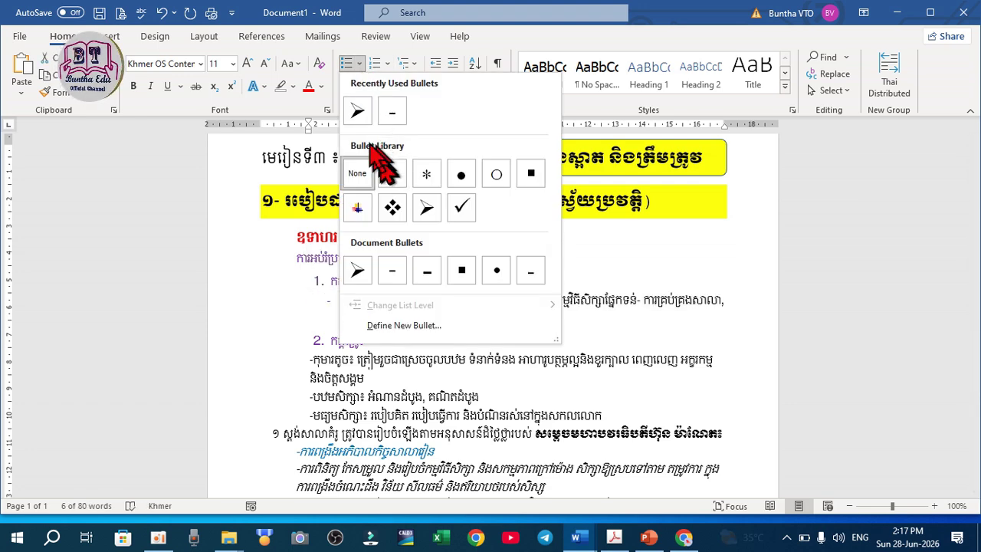
{"action": "left_click", "coordinate": [356, 113]}
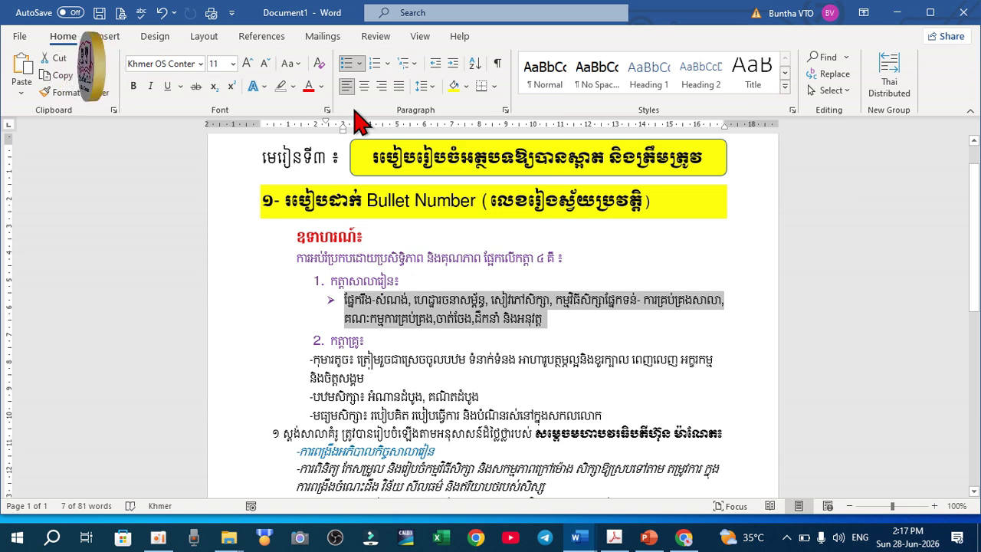
{"action": "left_click", "coordinate": [576, 336]}
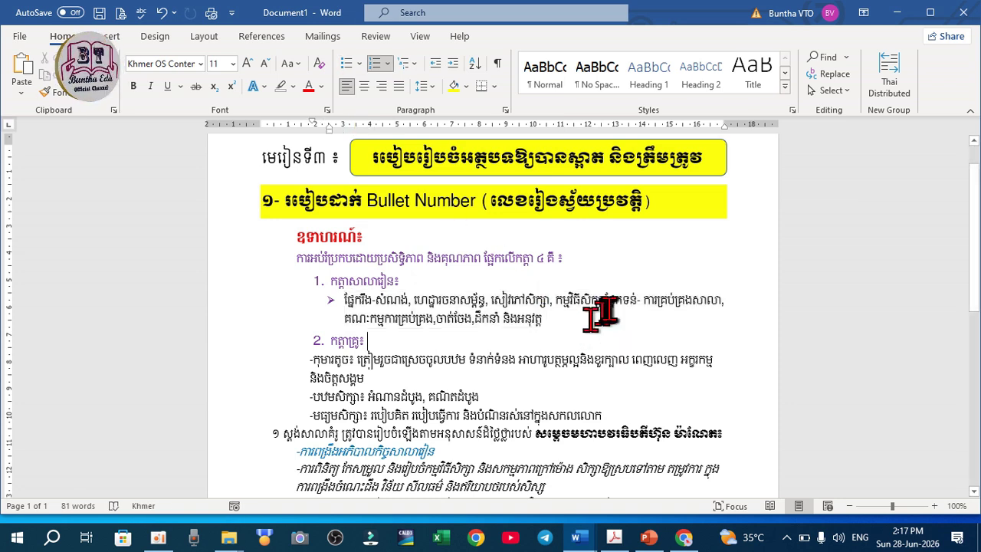
Split the bulleted paragraph just before ផ្នែកទន់ so that it starts a second arrow-bulleted line
{"action": "left_click", "coordinate": [605, 303]}
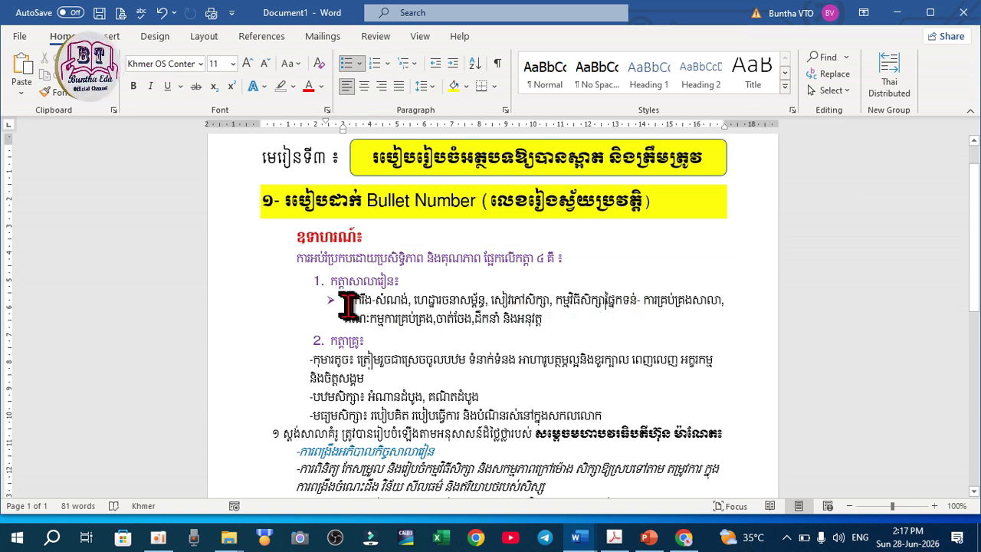
{"action": "left_click", "coordinate": [605, 301]}
{"action": "key", "text": "Return"}
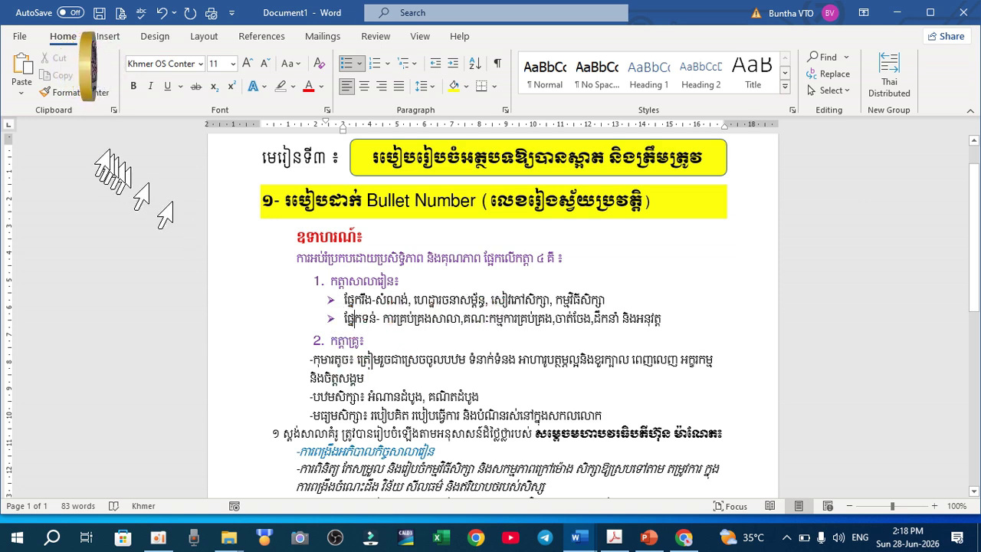
Copy the arrow bullet format with Format Painter to the three entries under កត្តាគ្រូ៖ and delete their leading dashes
{"action": "left_click", "coordinate": [72, 100]}
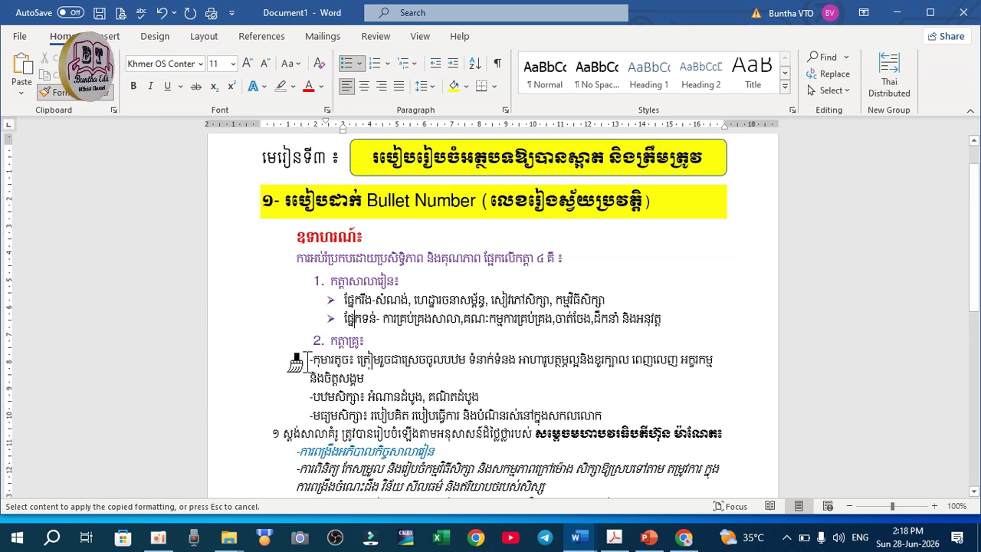
{"action": "mouse_move", "coordinate": [306, 360]}
{"action": "left_mouse_down"}
{"action": "mouse_move", "coordinate": [558, 393]}
{"action": "mouse_move", "coordinate": [619, 430]}
{"action": "left_mouse_up"}
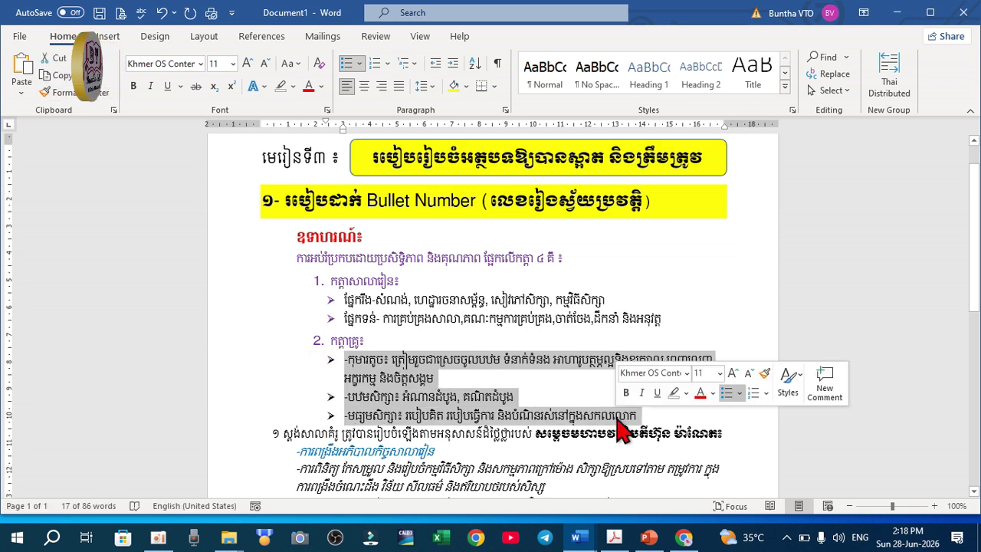
{"action": "left_click", "coordinate": [353, 372]}
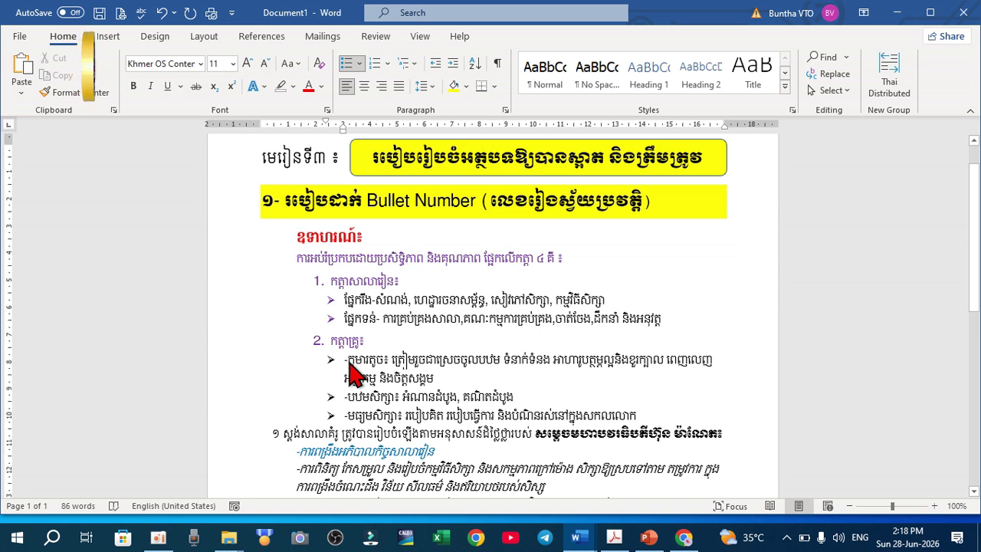
{"action": "key", "text": "BackSpace"}
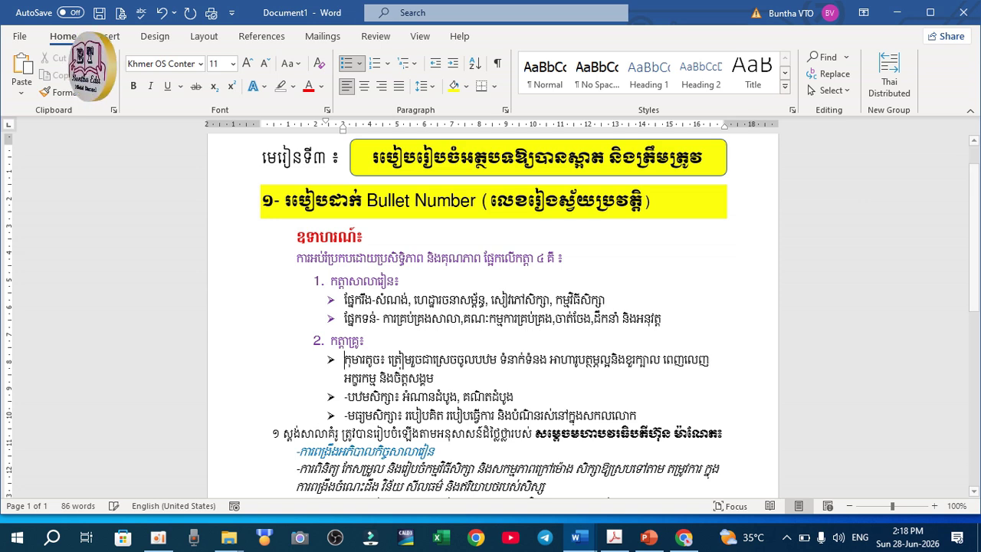
{"action": "left_click", "coordinate": [347, 399]}
{"action": "key", "text": "BackSpace"}
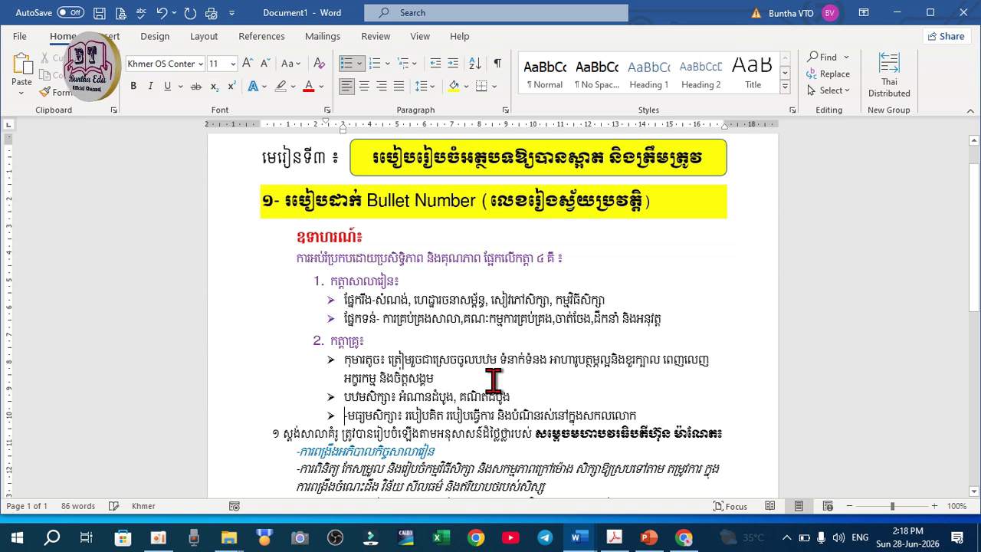
{"action": "key", "text": "Delete"}
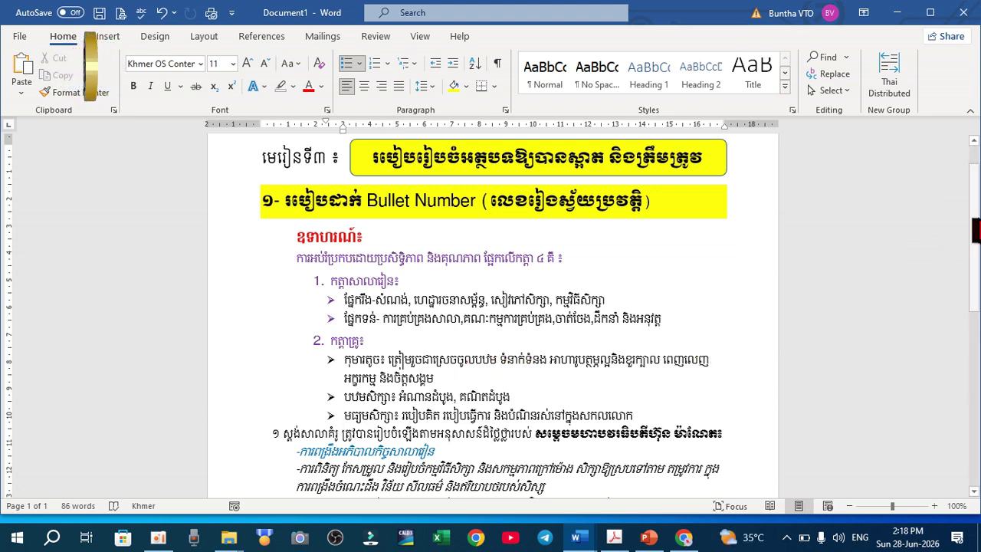
Examine the multilevel numbering of the sections below the bulleted lists in the finished document មេរៀនទី២ and return to Document1
{"action": "scroll", "coordinate": [976, 230], "scroll_direction": "down", "scroll_amount": 5}
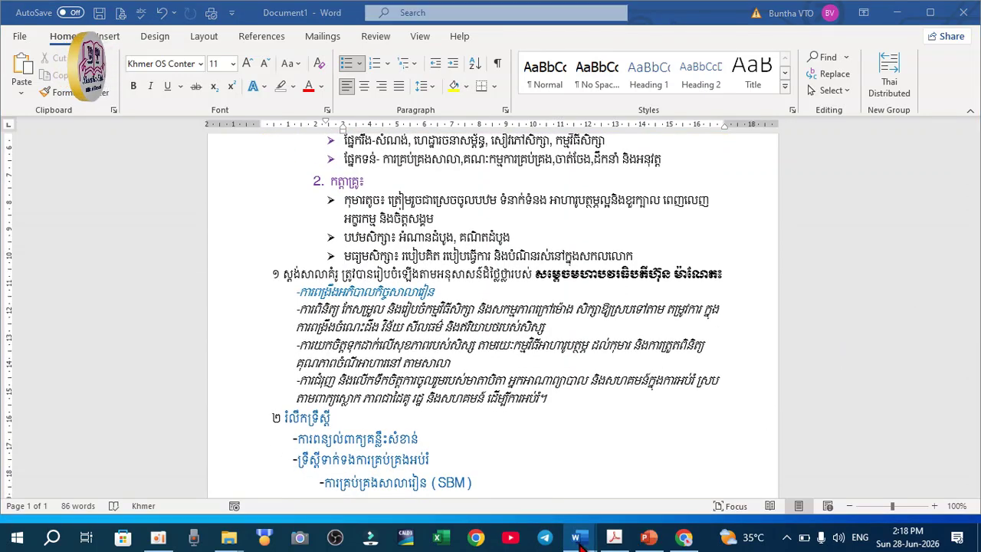
{"action": "mouse_move", "coordinate": [576, 536]}
{"action": "left_click", "coordinate": [499, 493]}
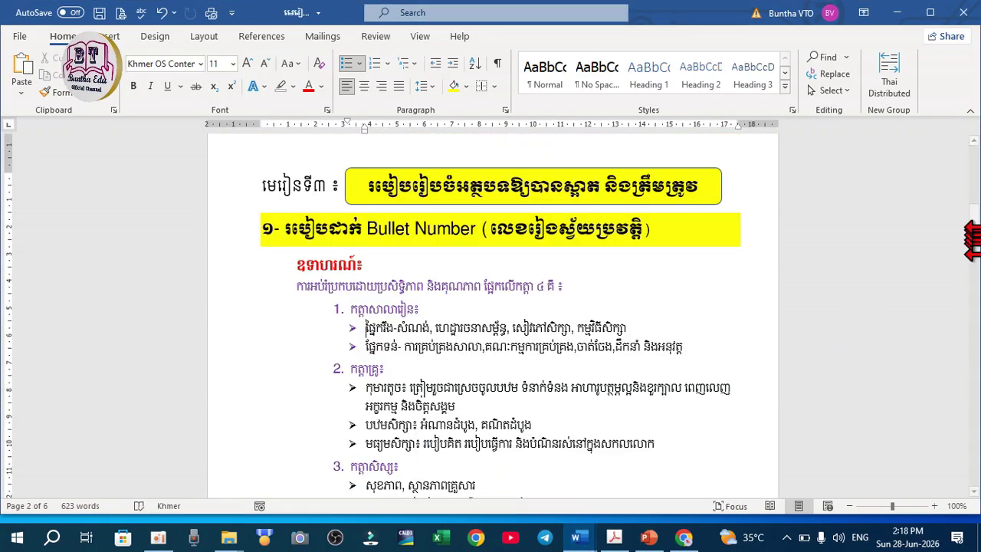
{"action": "mouse_move", "coordinate": [976, 230]}
{"action": "left_mouse_down"}
{"action": "mouse_move", "coordinate": [976, 258]}
{"action": "mouse_move", "coordinate": [973, 248]}
{"action": "left_mouse_up"}
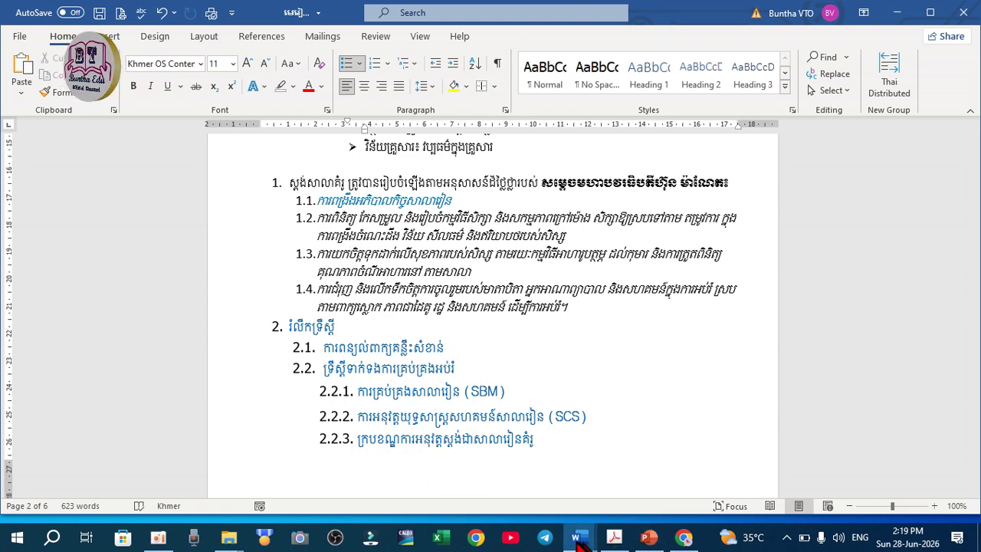
{"action": "mouse_move", "coordinate": [576, 536]}
{"action": "left_click", "coordinate": [663, 506]}
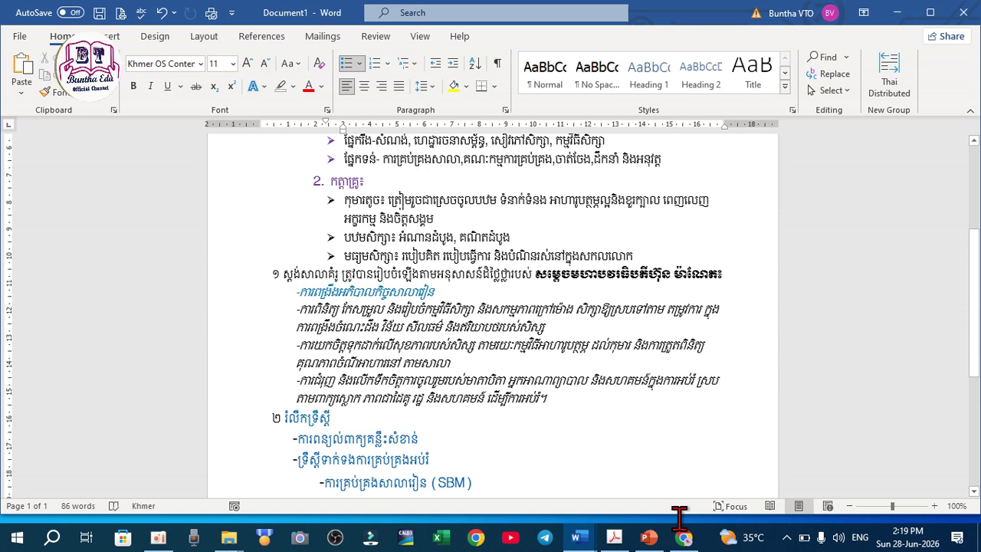
Recheck the numbering layout in មេរៀនទី២ and delete the typed ១ and its space before the ស្តង់សាលាគំរូ line in Document1
{"action": "left_click", "coordinate": [284, 274]}
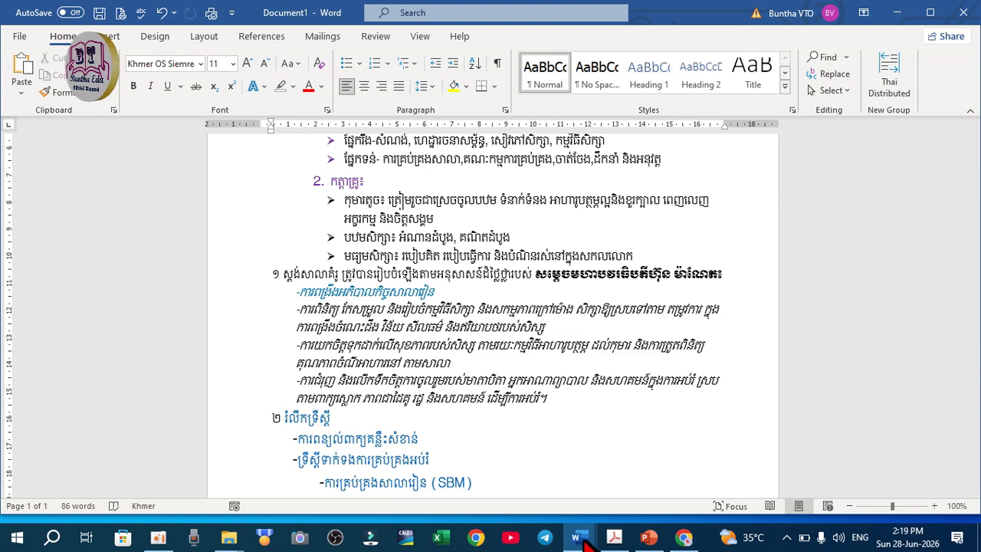
{"action": "mouse_move", "coordinate": [585, 540]}
{"action": "left_click", "coordinate": [494, 518]}
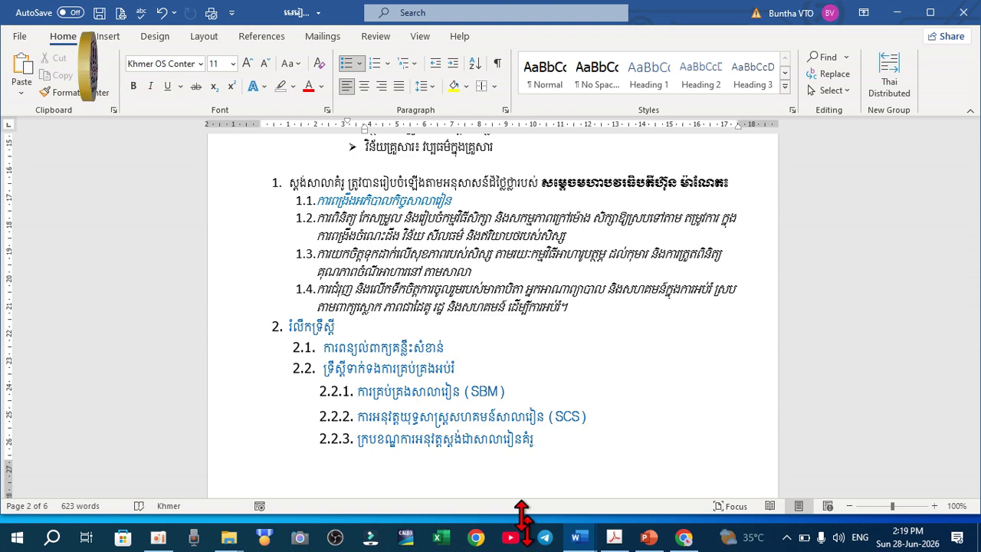
{"action": "mouse_move", "coordinate": [578, 536]}
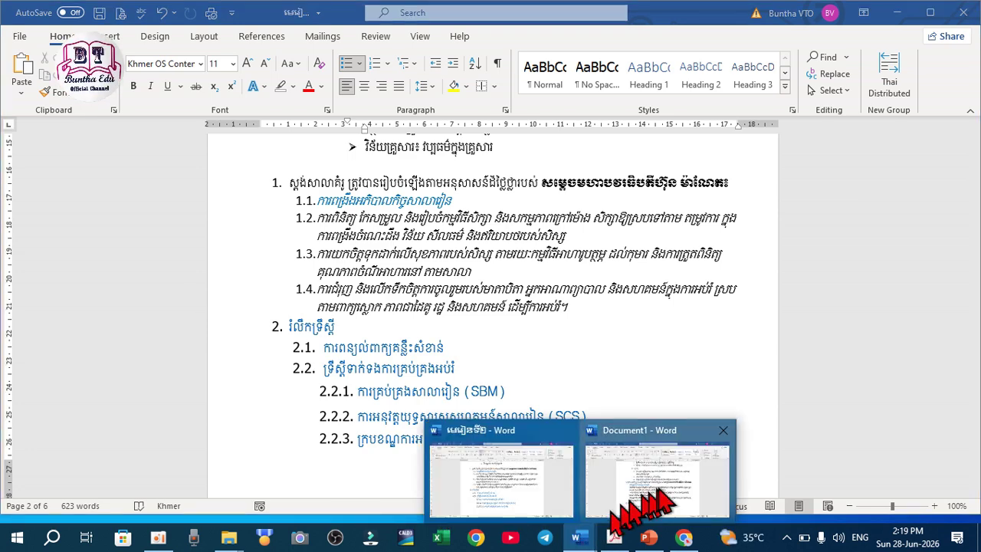
{"action": "left_click", "coordinate": [651, 494]}
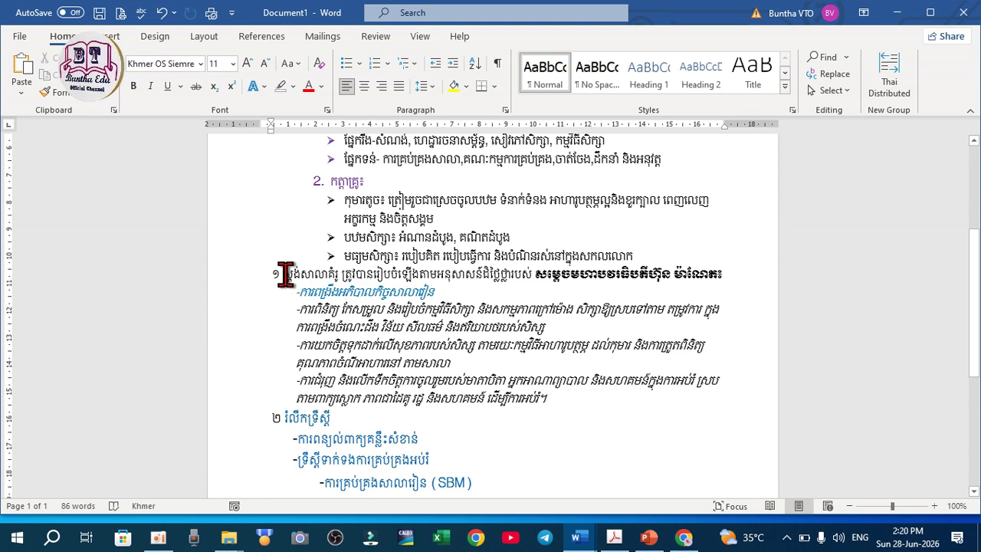
{"action": "key", "text": "BackSpace"}
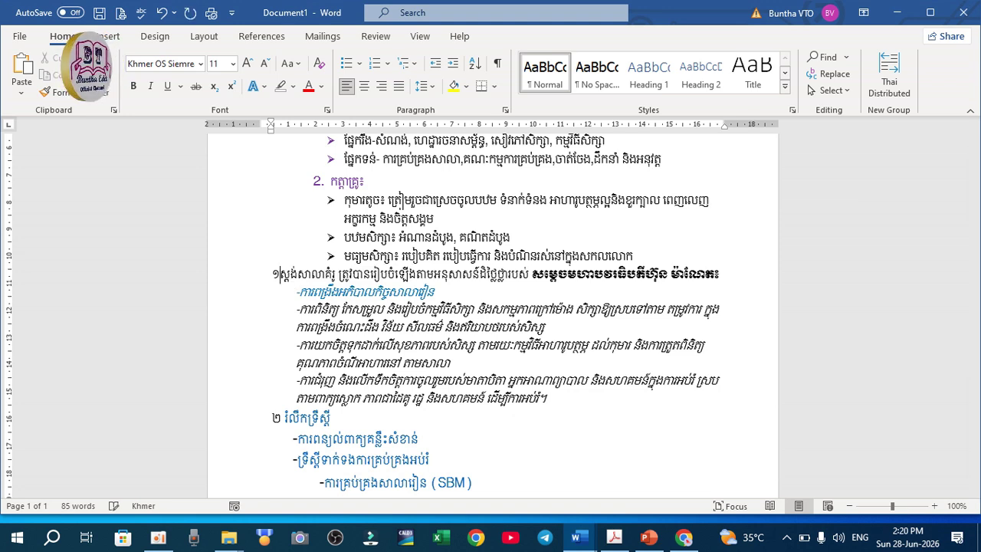
{"action": "key", "text": "BackSpace"}
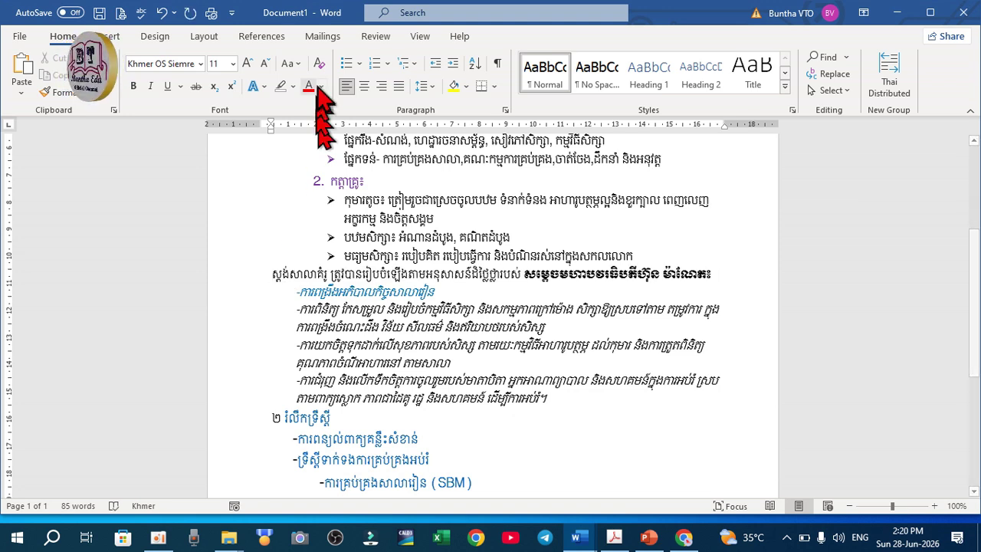
Try to apply the 1. / 1.1. / 1.1.1. multilevel list to the still indented ស្តង់សាលាគំរូ line
{"action": "left_click", "coordinate": [408, 65]}
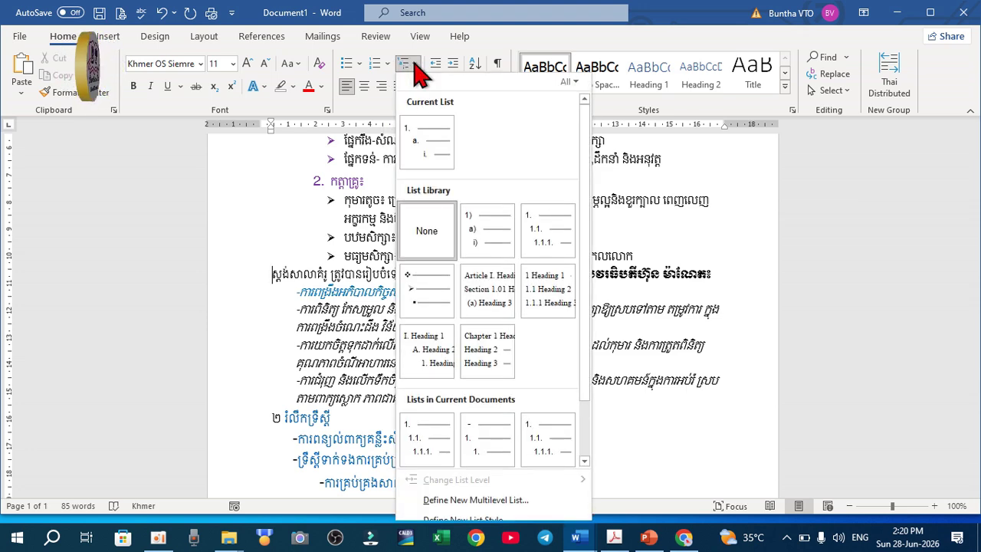
{"action": "mouse_move", "coordinate": [542, 227]}
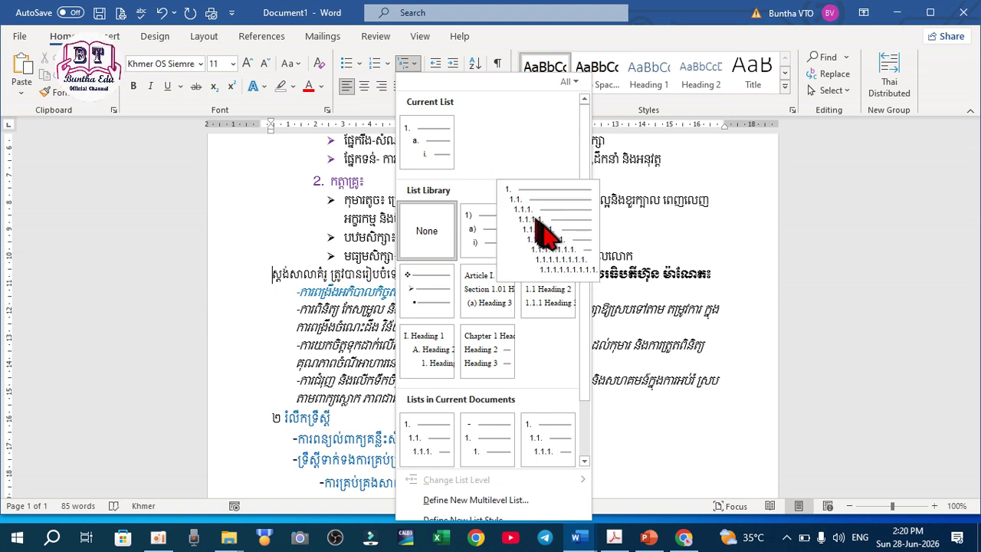
{"action": "mouse_move", "coordinate": [468, 366]}
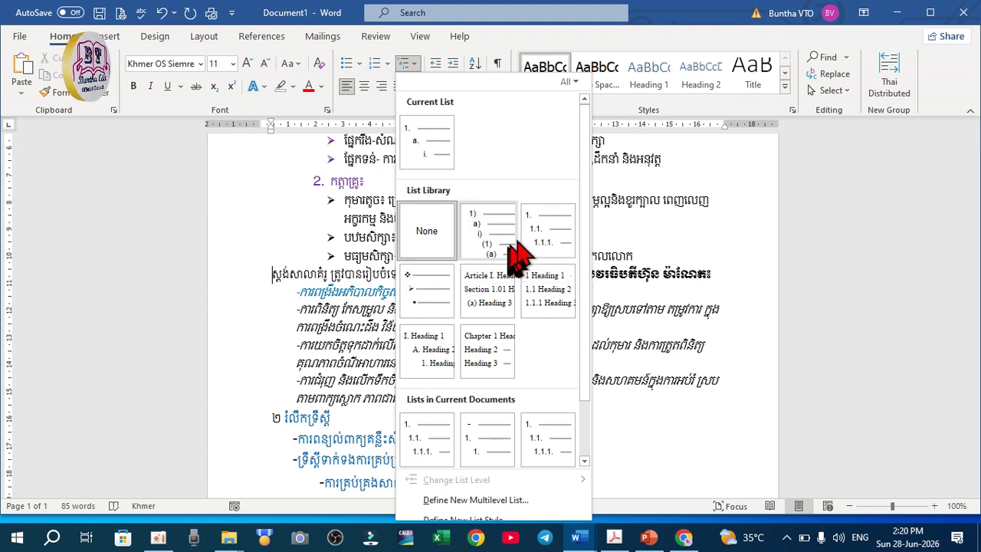
{"action": "mouse_move", "coordinate": [542, 247]}
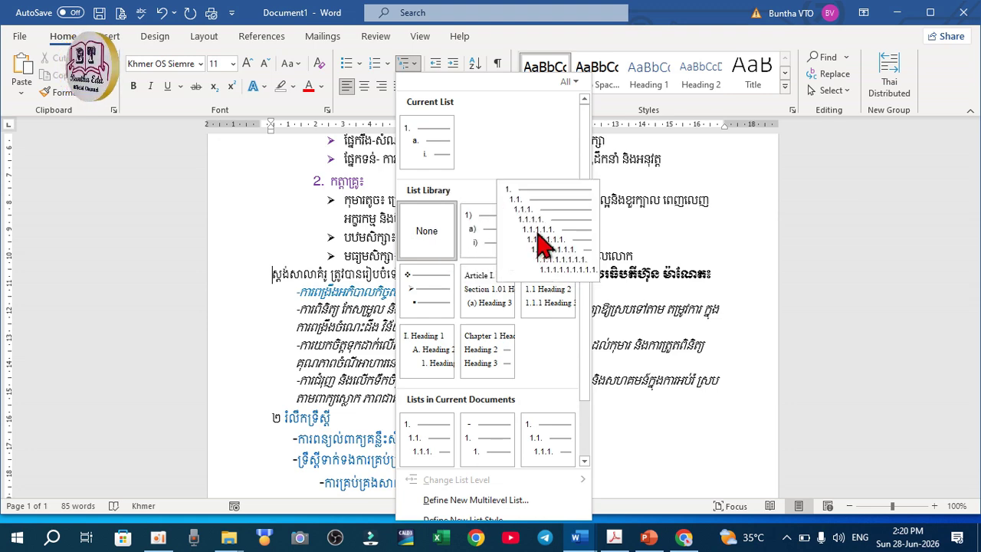
{"action": "left_click", "coordinate": [543, 244]}
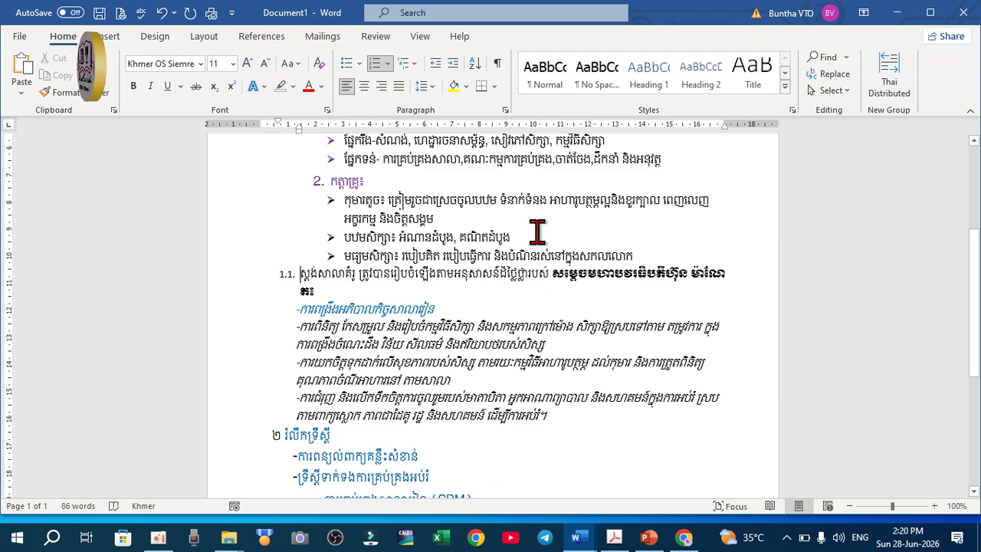
{"action": "mouse_move", "coordinate": [977, 305]}
{"action": "left_mouse_down"}
{"action": "mouse_move", "coordinate": [976, 265]}
{"action": "mouse_move", "coordinate": [976, 289]}
{"action": "left_mouse_up"}
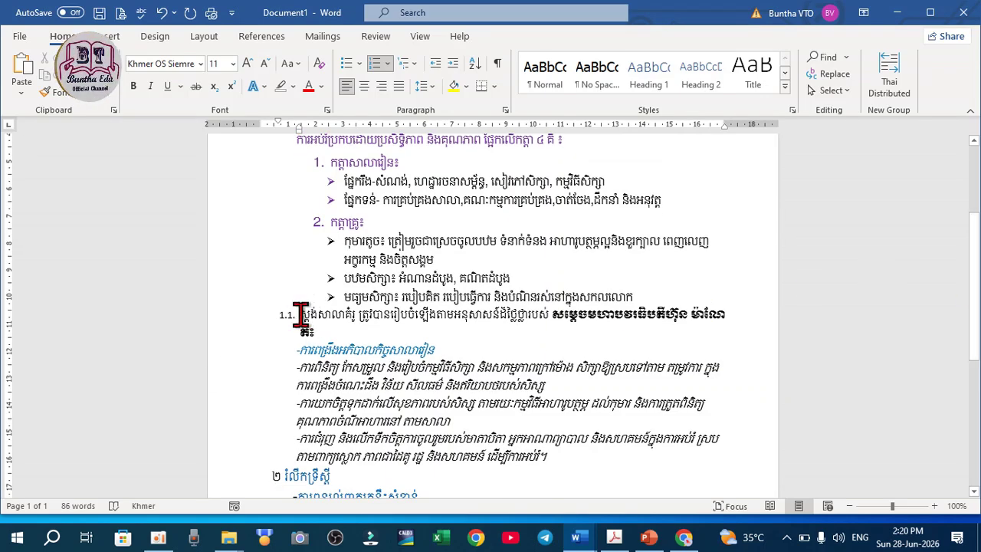
{"action": "key", "text": "BackSpace"}
Remove the indent of the ស្តង់សាលាគំរូ line and apply the 1. / 1.1. / 1.1.1. multilevel list at its first level
{"action": "key", "text": "BackSpace"}
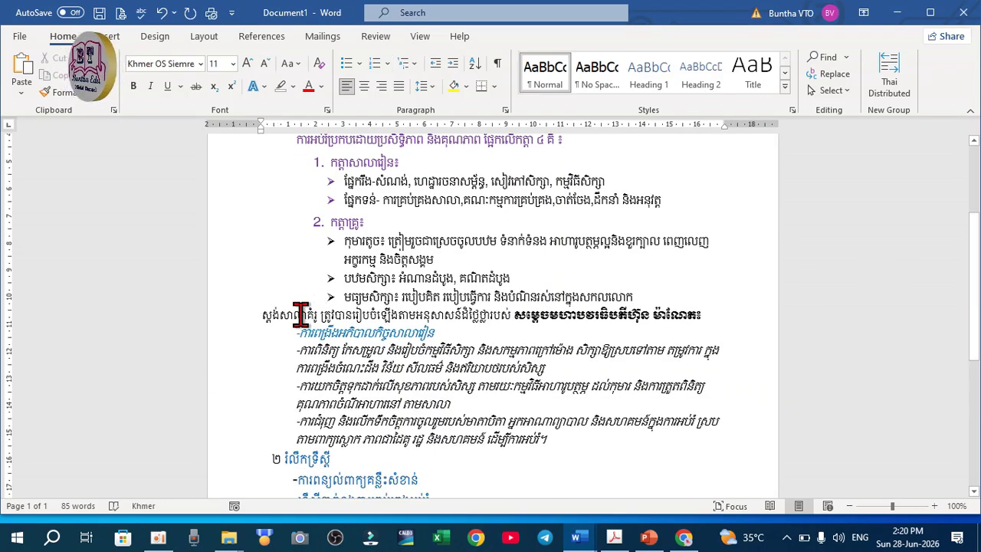
{"action": "left_click", "coordinate": [415, 65]}
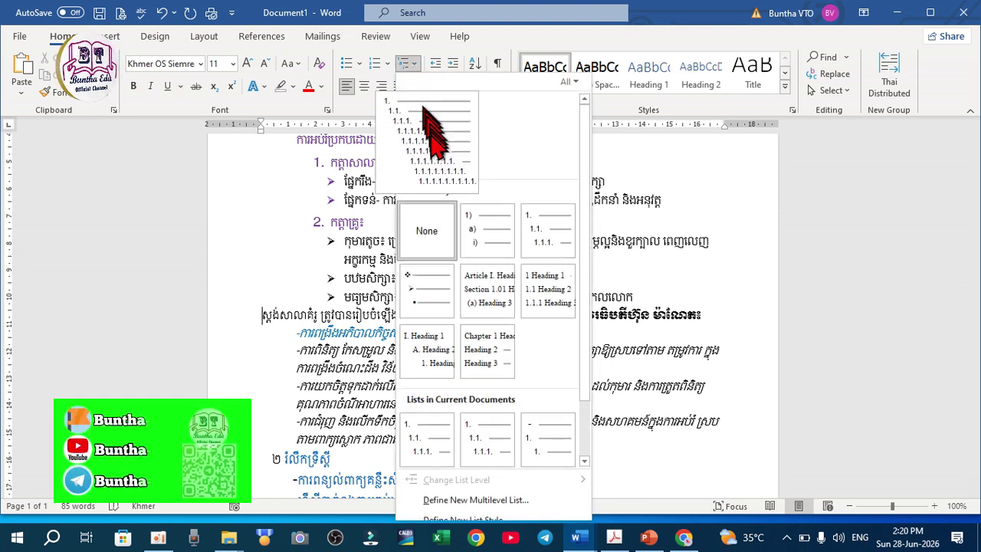
{"action": "left_click", "coordinate": [550, 230]}
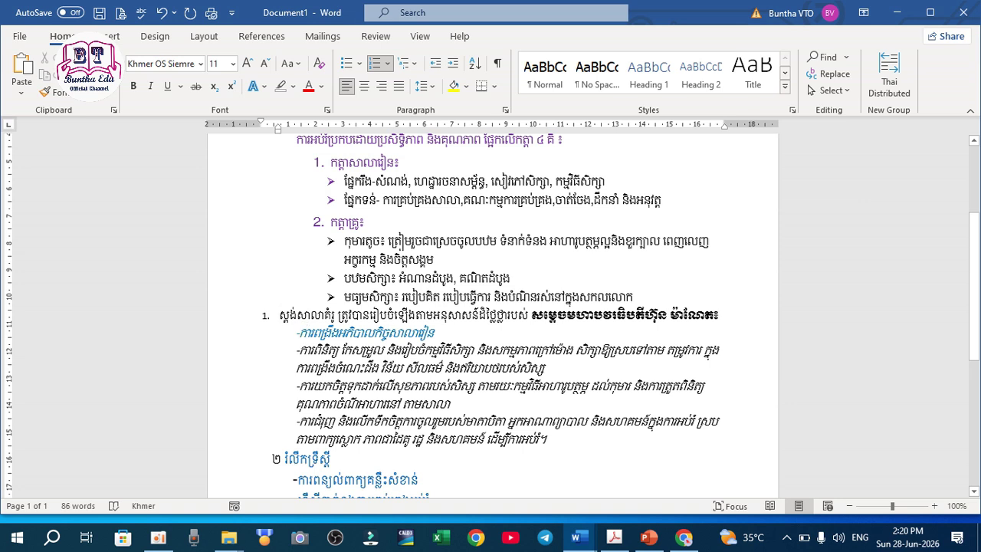
Delete the dash before ការពង្រឹងអភិបាលកិច្ចសាលារៀន and join that text to the end of the numbered ស្តង់សាលាគំរូ line
{"action": "left_click", "coordinate": [300, 331]}
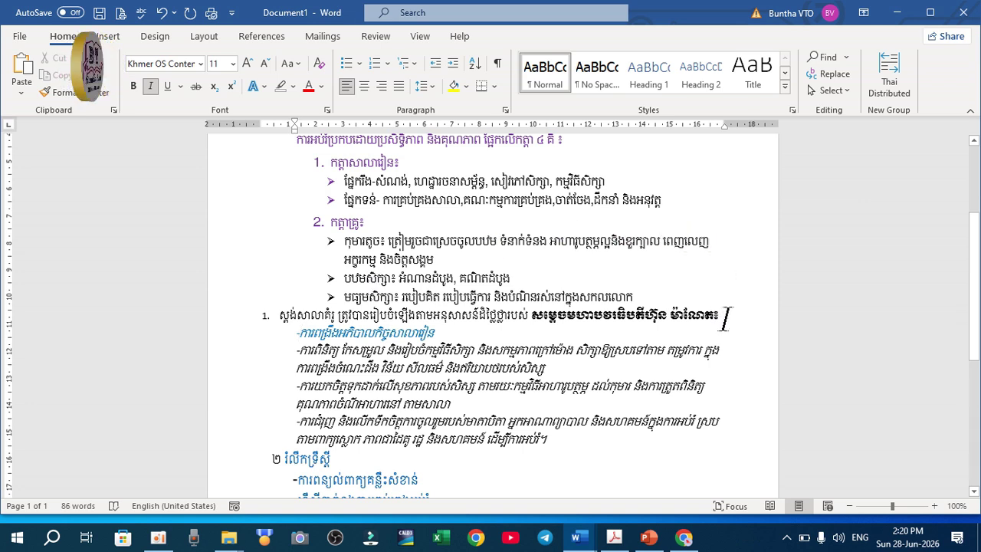
{"action": "key", "text": "BackSpace"}
{"action": "key", "text": "BackSpace"}
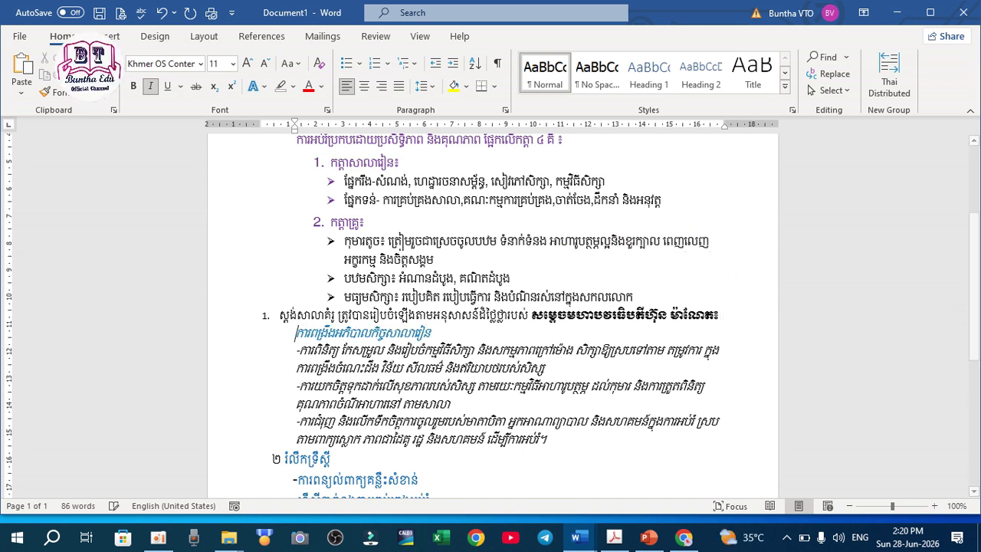
{"action": "key", "text": "BackSpace"}
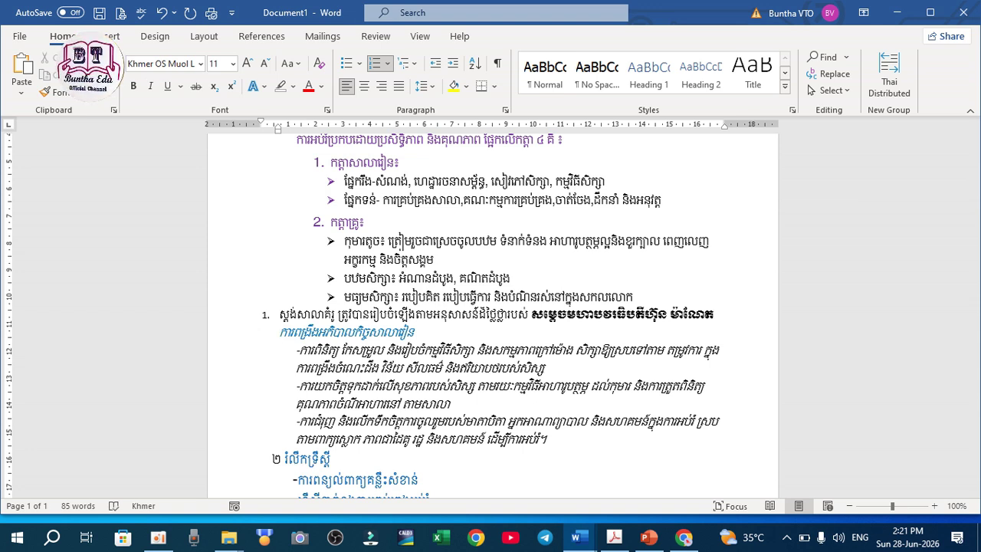
{"action": "key", "text": "BackSpace"}
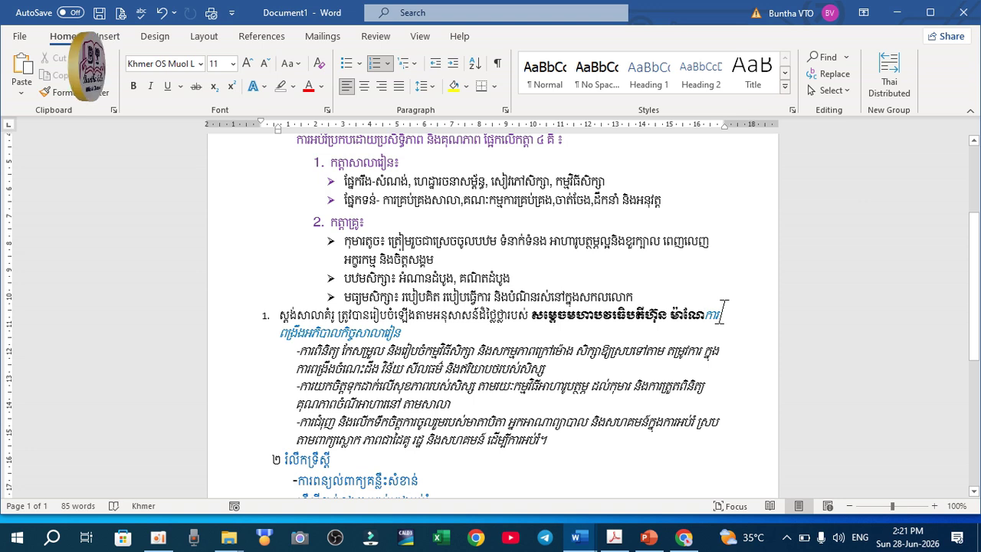
Retype the ending ត ៖ of the ស្តង់សាលាគំរូ line and split ការពង្រឹងអភិបាលកិច្ចសាលារៀន off as second-level item 1.1
{"action": "type", "text": "t"}
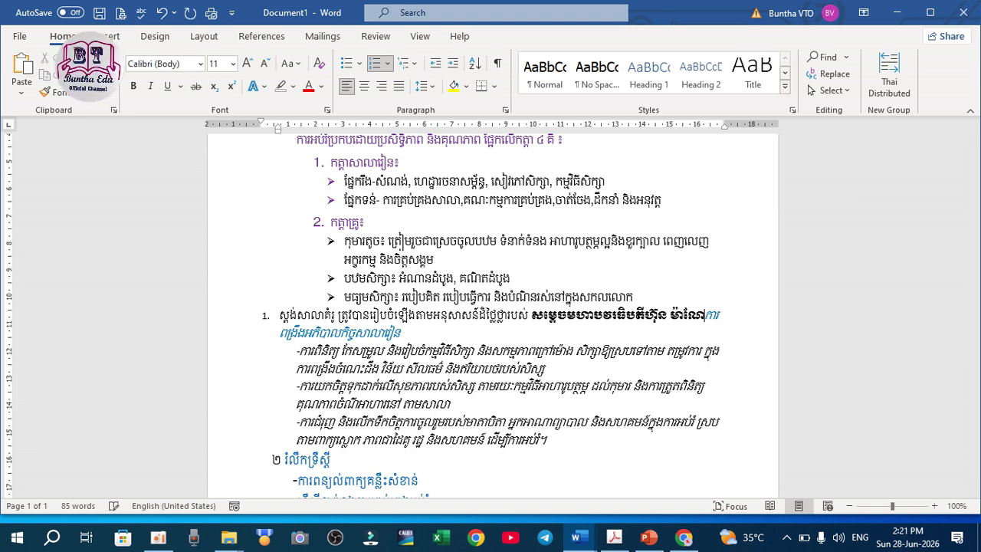
{"action": "key", "text": "alt+shift"}
{"action": "type", "text": "ត"}
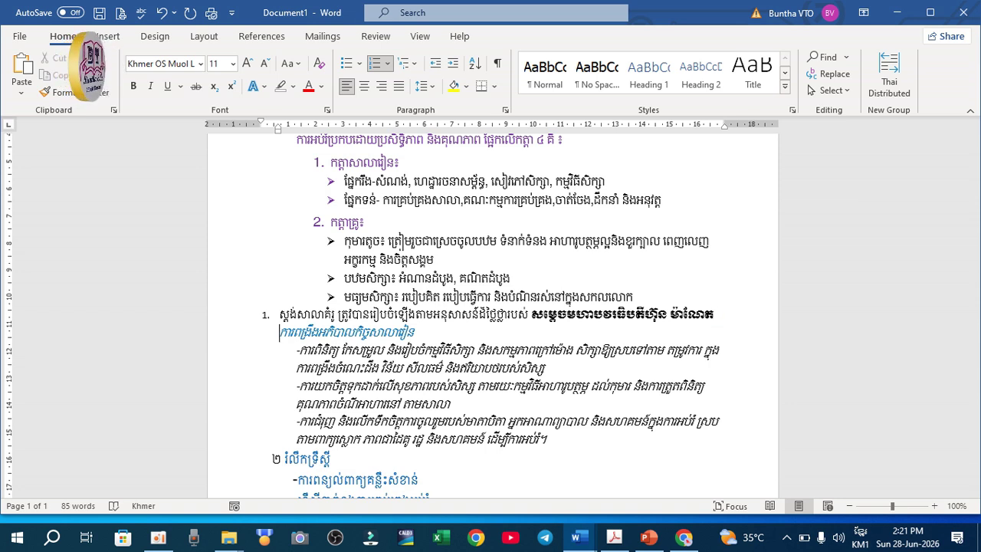
{"action": "type", "text": "៖"}
{"action": "key", "text": "BackSpace"}
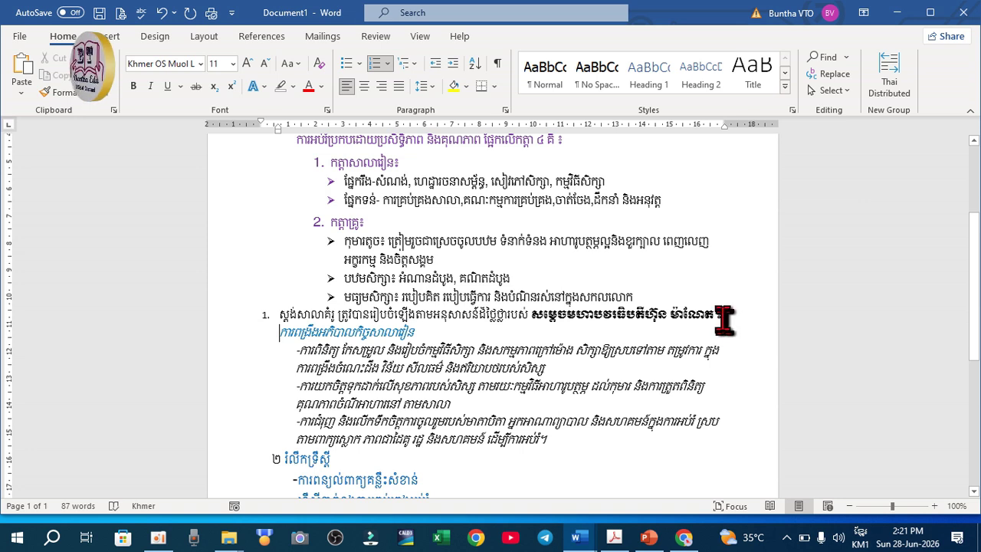
{"action": "key", "text": "Return"}
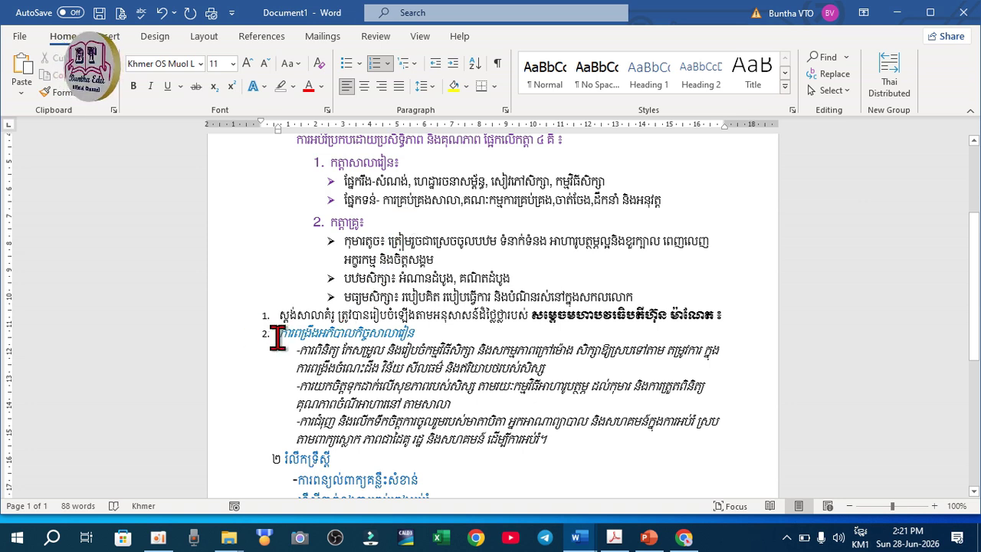
{"action": "left_click", "coordinate": [451, 66]}
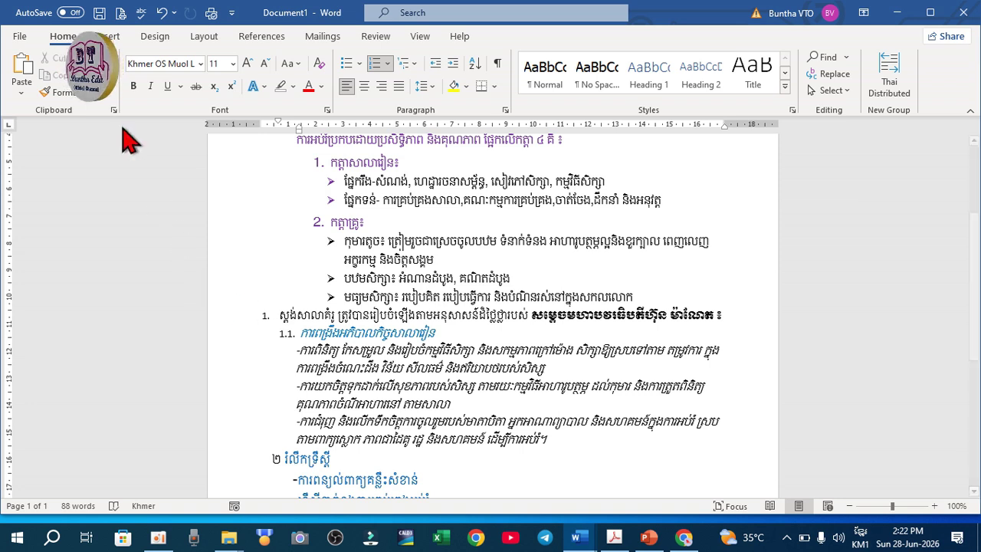
Try copying the item 1.1. format with Format Painter to the three dashed paragraphs below it, then undo those changes
{"action": "left_click", "coordinate": [76, 94]}
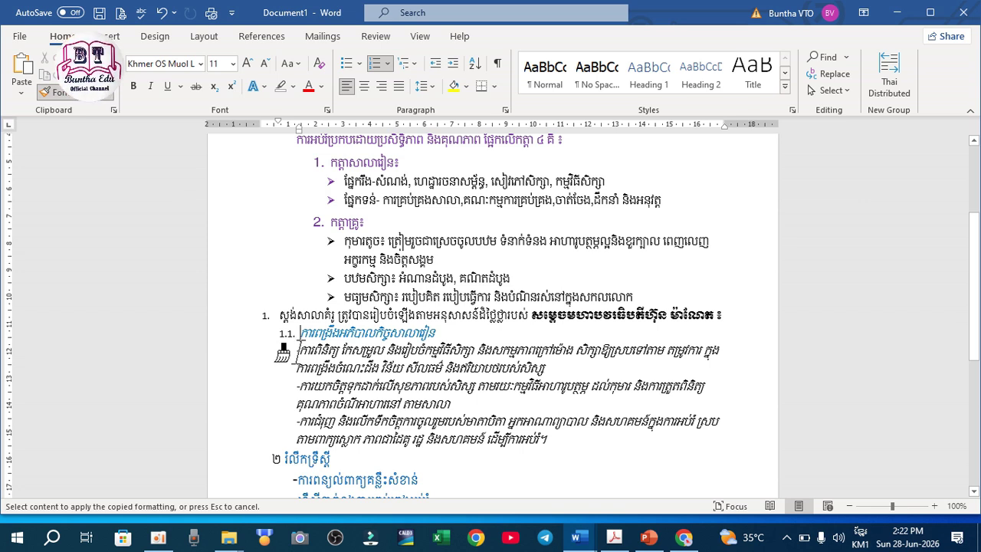
{"action": "mouse_move", "coordinate": [297, 350]}
{"action": "left_mouse_down"}
{"action": "mouse_move", "coordinate": [369, 400]}
{"action": "mouse_move", "coordinate": [547, 443]}
{"action": "left_mouse_up"}
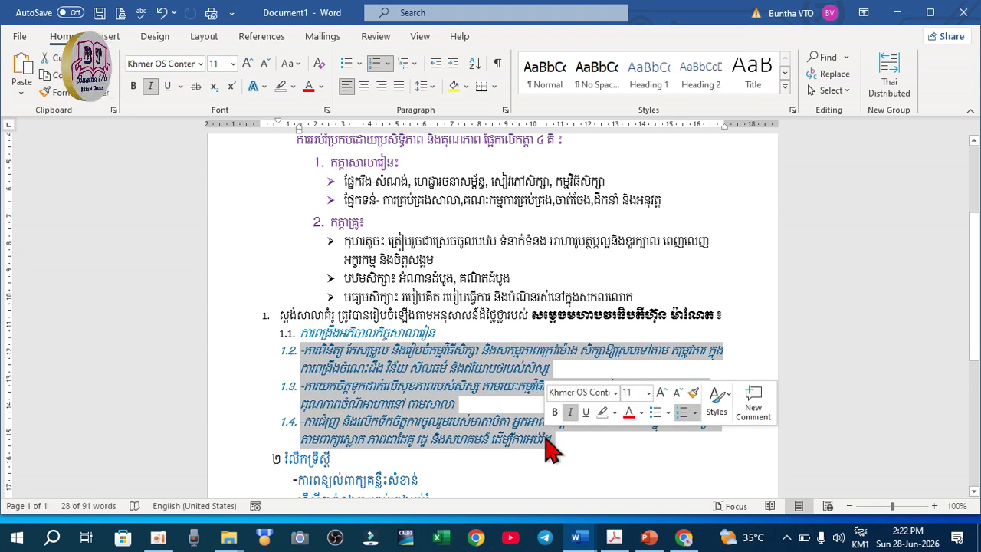
{"action": "left_click", "coordinate": [307, 369]}
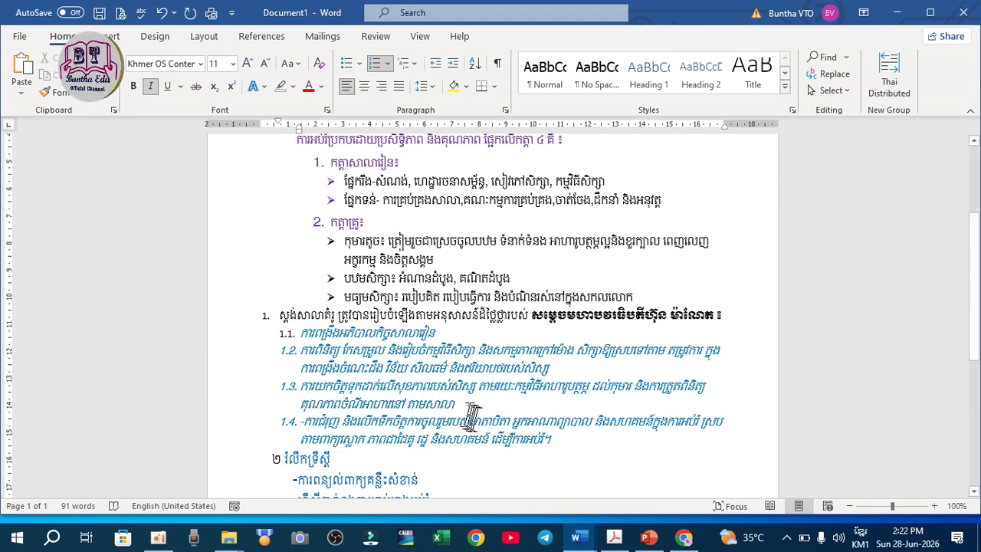
{"action": "left_click", "coordinate": [163, 20]}
{"action": "left_click", "coordinate": [163, 20]}
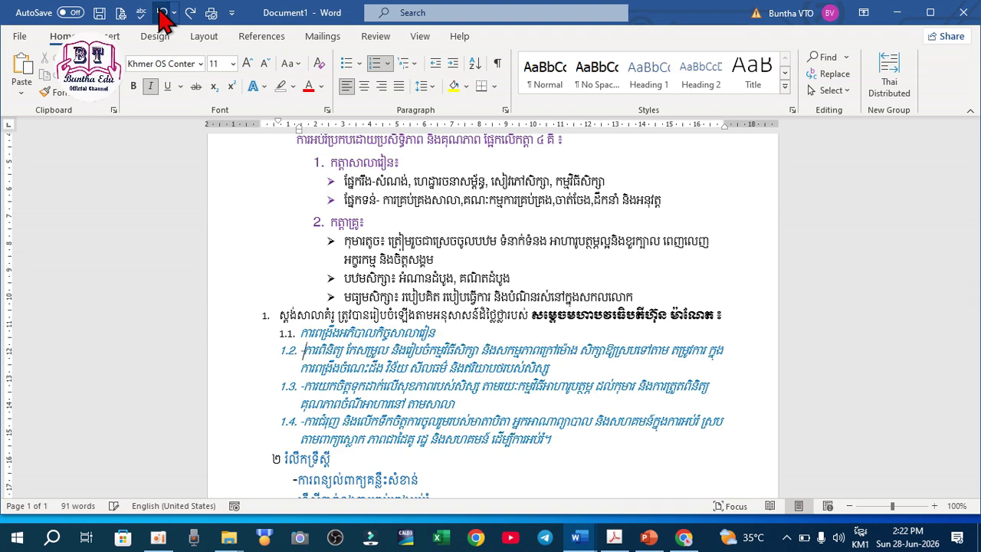
{"action": "left_click", "coordinate": [163, 20]}
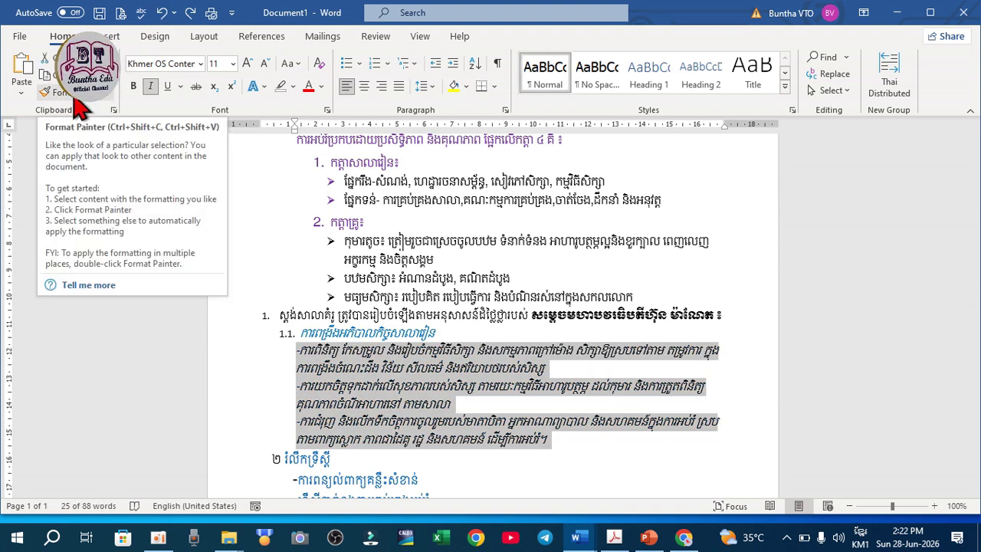
Delete the dash before ការពិនិត្យ and turn that paragraph into list item 1.2. by joining it to item 1.1. and splitting it again
{"action": "left_click", "coordinate": [303, 364]}
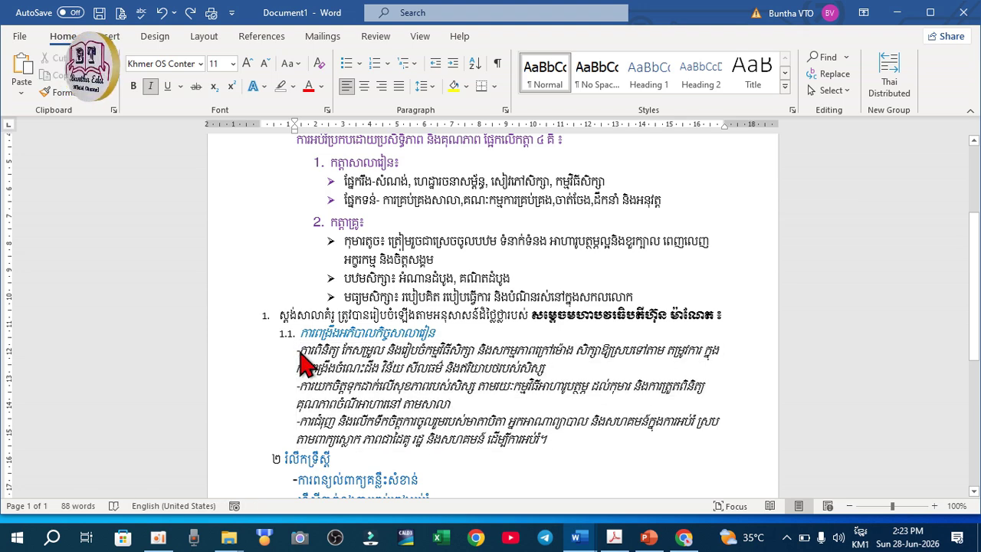
{"action": "left_click", "coordinate": [304, 354]}
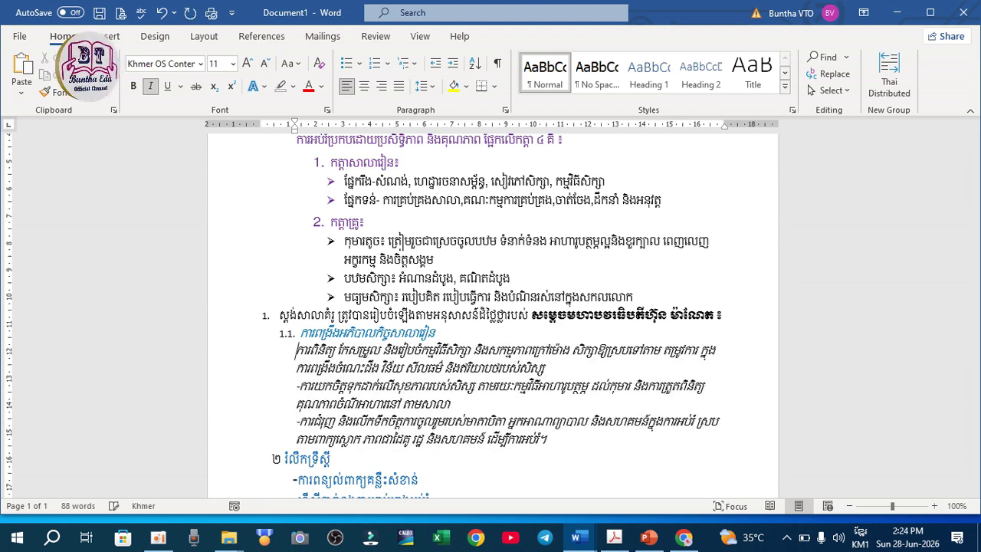
{"action": "key", "text": "BackSpace"}
{"action": "key", "text": "BackSpace"}
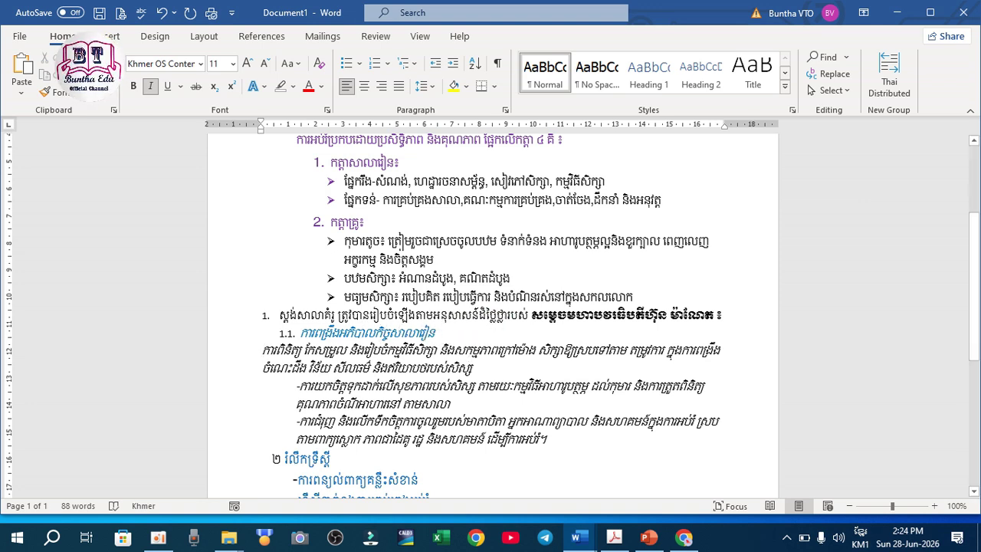
{"action": "left_click", "coordinate": [439, 333]}
{"action": "key", "text": "Delete"}
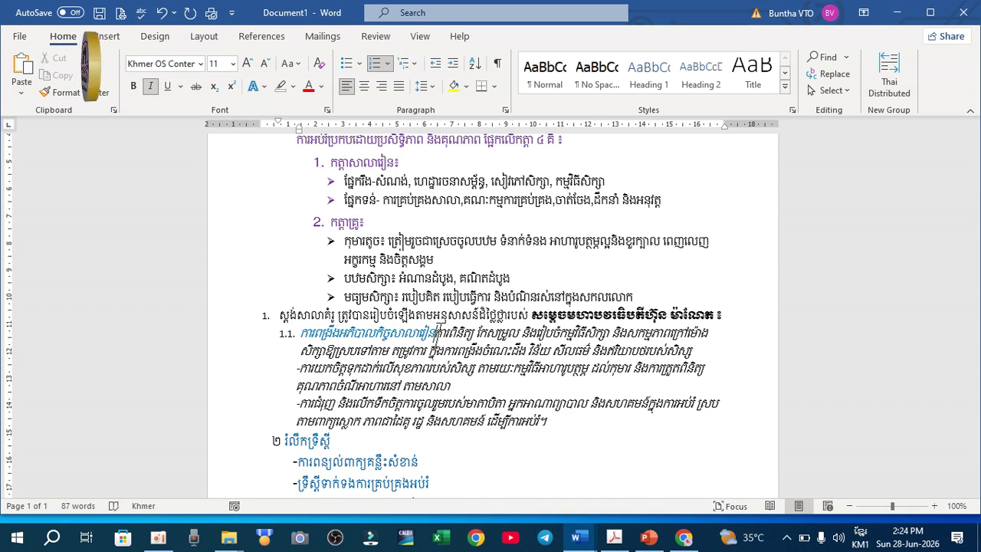
{"action": "key", "text": "Return"}
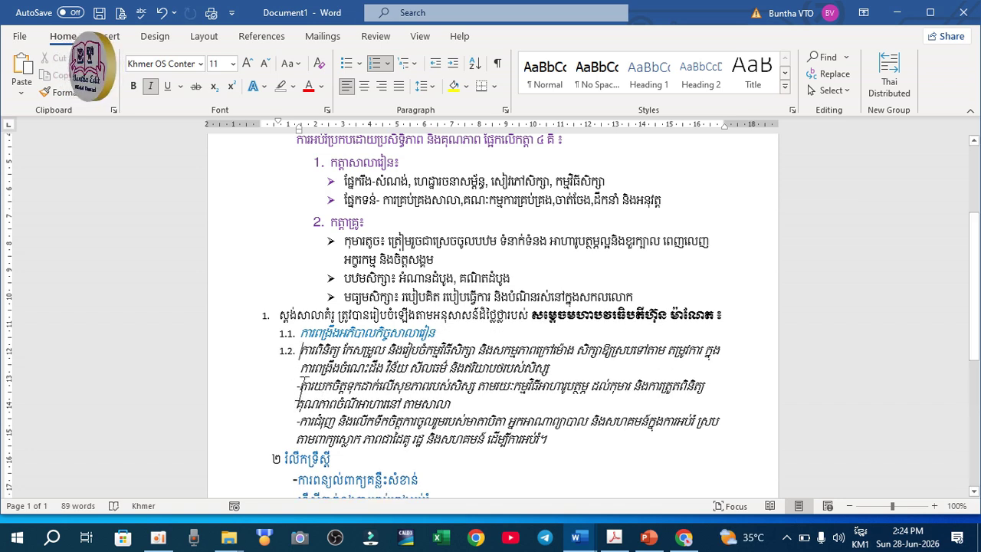
Remove the dash before ការយកចិត្តទុកដាក់ and rejoin and split the paragraph after item 1.2. so that it becomes item 1.3
{"action": "left_click", "coordinate": [301, 385]}
{"action": "key", "text": "BackSpace"}
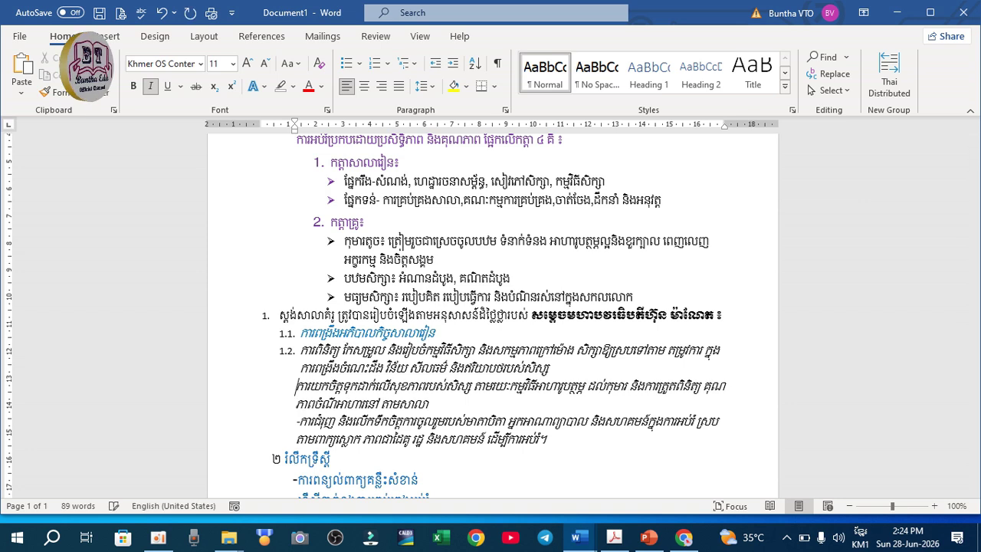
{"action": "key", "text": "BackSpace"}
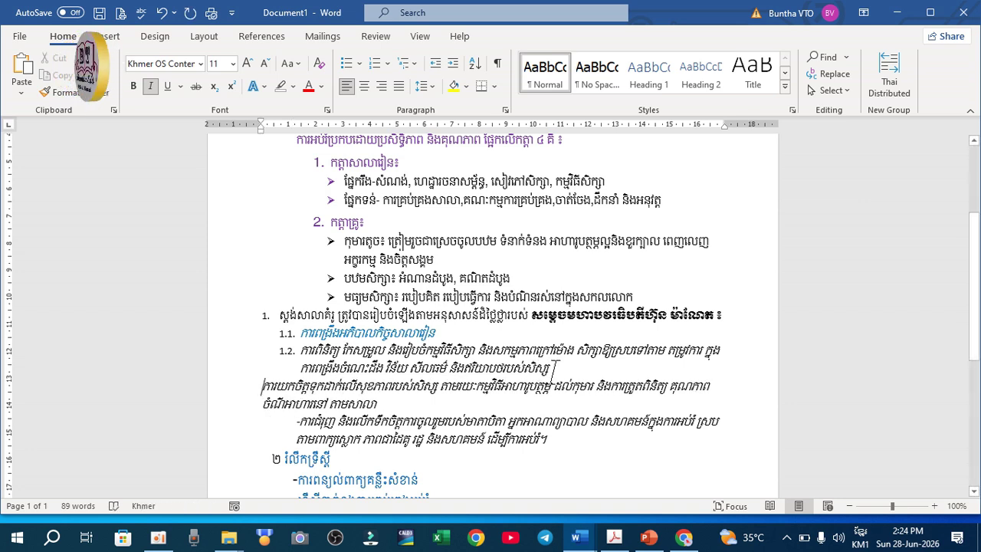
{"action": "key", "text": "BackSpace"}
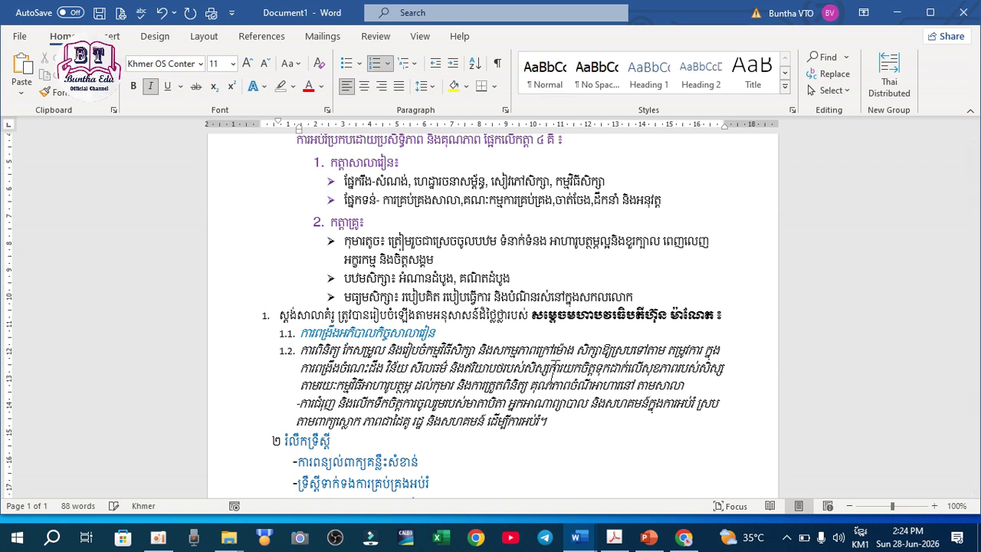
{"action": "key", "text": "Return"}
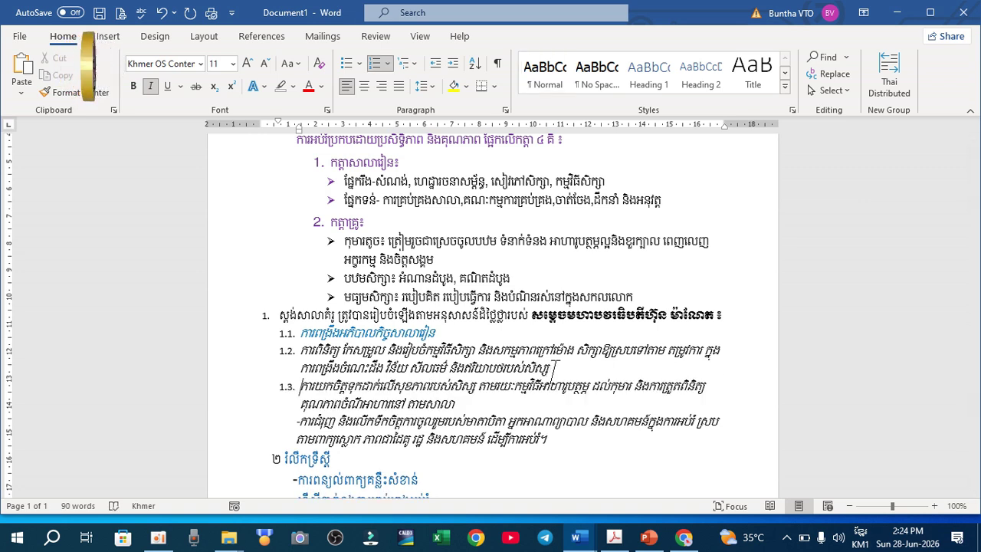
Remove the dash before ការជំរុញ and rejoin and split the paragraph after item 1.3. so that it becomes item 1.4
{"action": "left_click", "coordinate": [299, 420]}
{"action": "key", "text": "BackSpace"}
{"action": "key", "text": "BackSpace"}
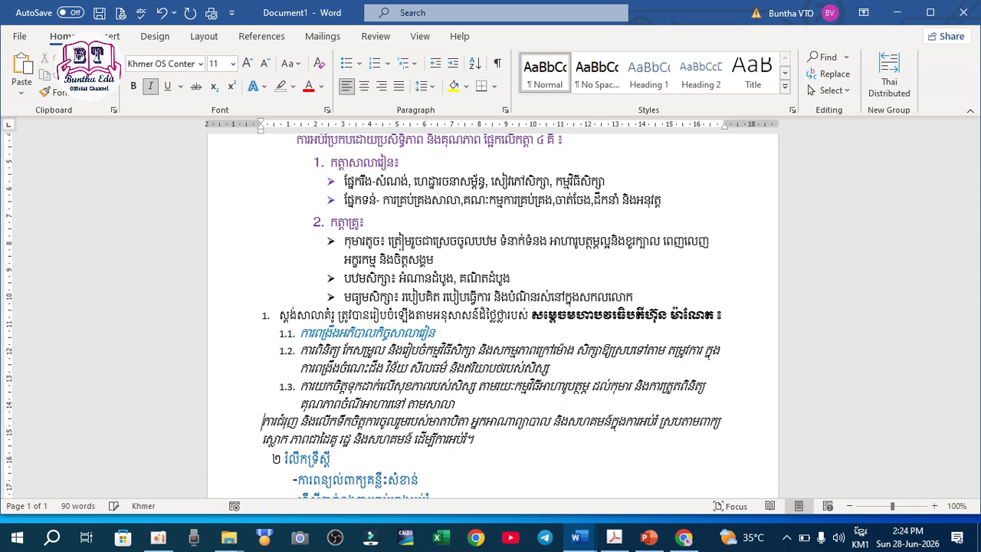
{"action": "key", "text": "BackSpace"}
{"action": "key", "text": "Return"}
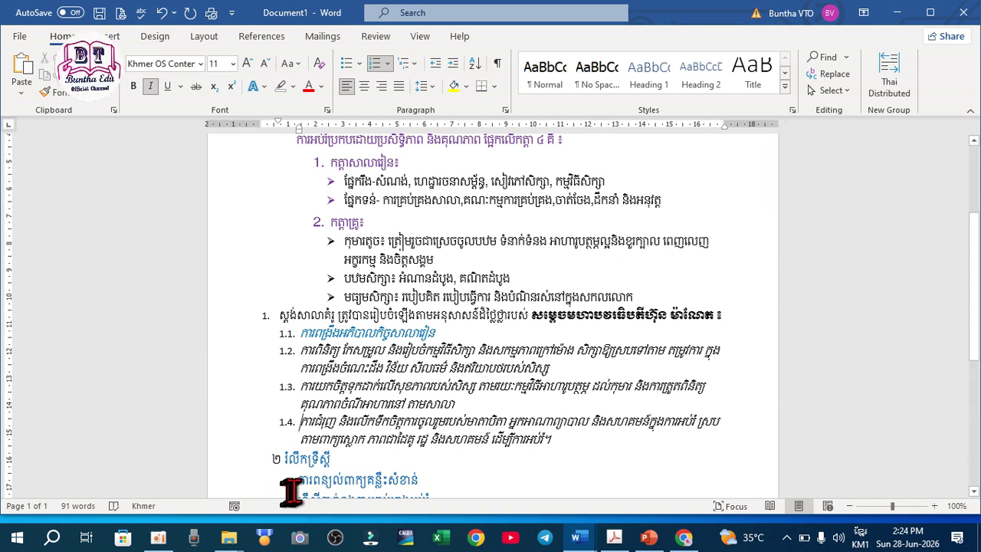
{"action": "left_click_drag", "start_coordinate": [975, 272], "coordinate": [975, 349]}
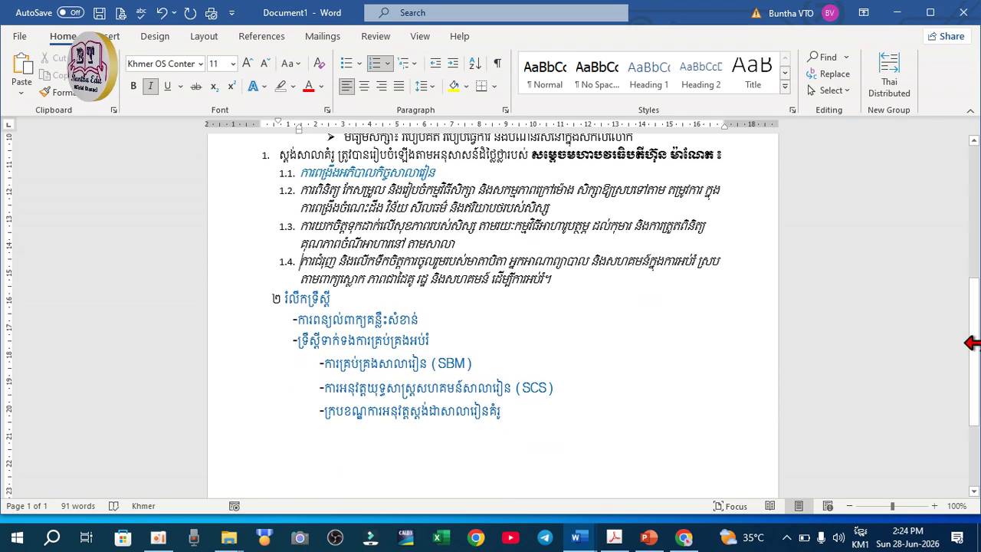
Delete the manual number ២ before រំលឹកទ្រឹស្តី and push that text down with several blank lines below item 1.4
{"action": "left_click", "coordinate": [283, 299]}
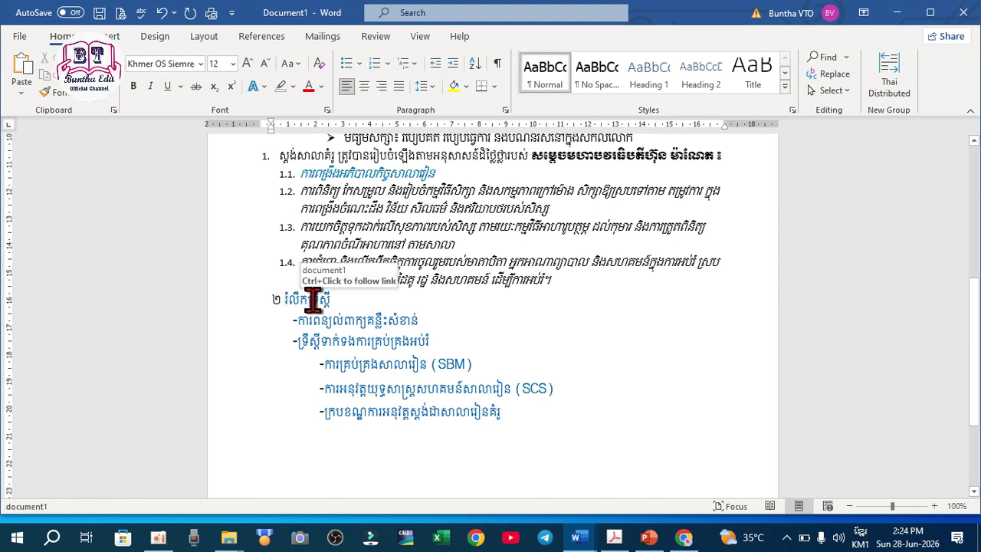
{"action": "key", "text": "BackSpace"}
{"action": "key", "text": "BackSpace"}
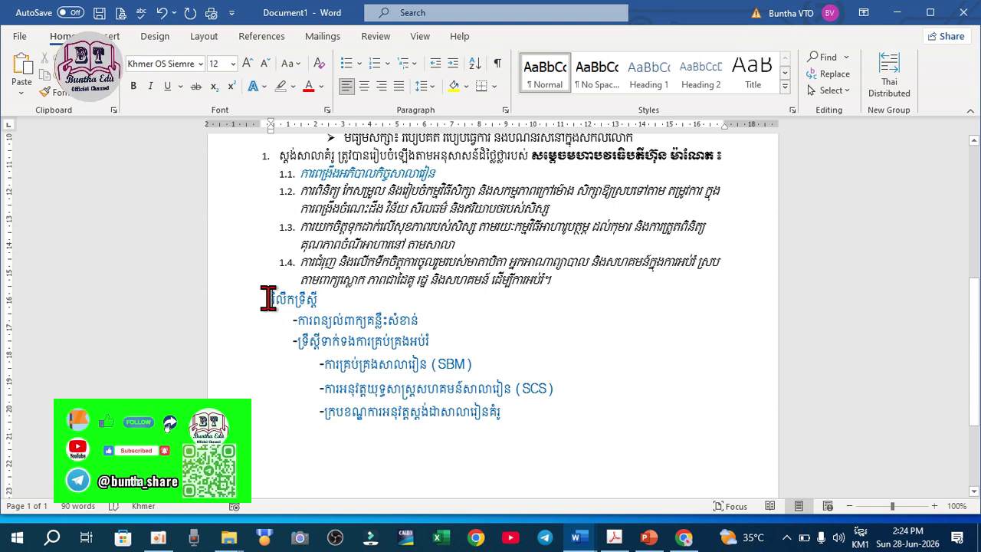
{"action": "key", "text": "Return"}
{"action": "key", "text": "Return"}
{"action": "key", "text": "Return"}
{"action": "key", "text": "Return"}
{"action": "key", "text": "Return"}
{"action": "key", "text": "Return"}
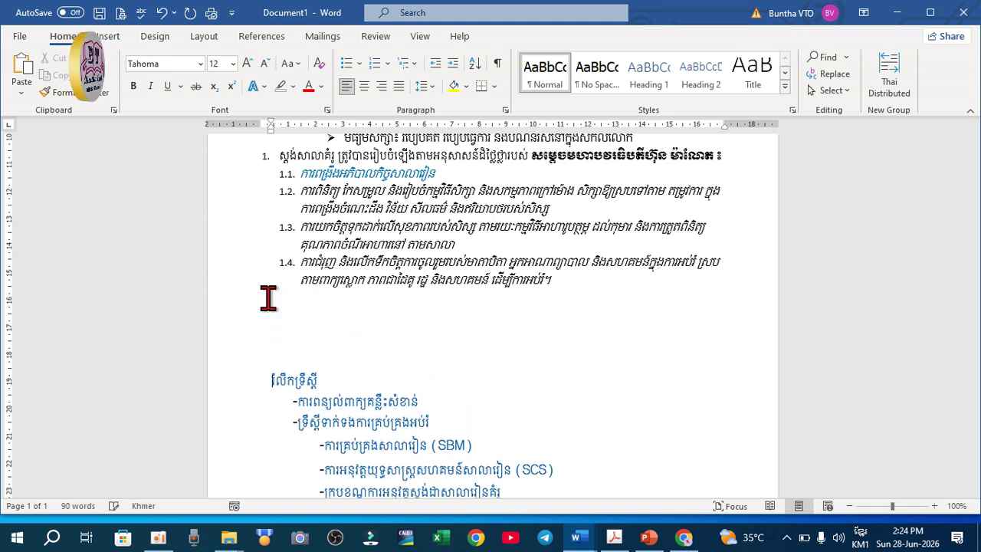
{"action": "key", "text": "Return"}
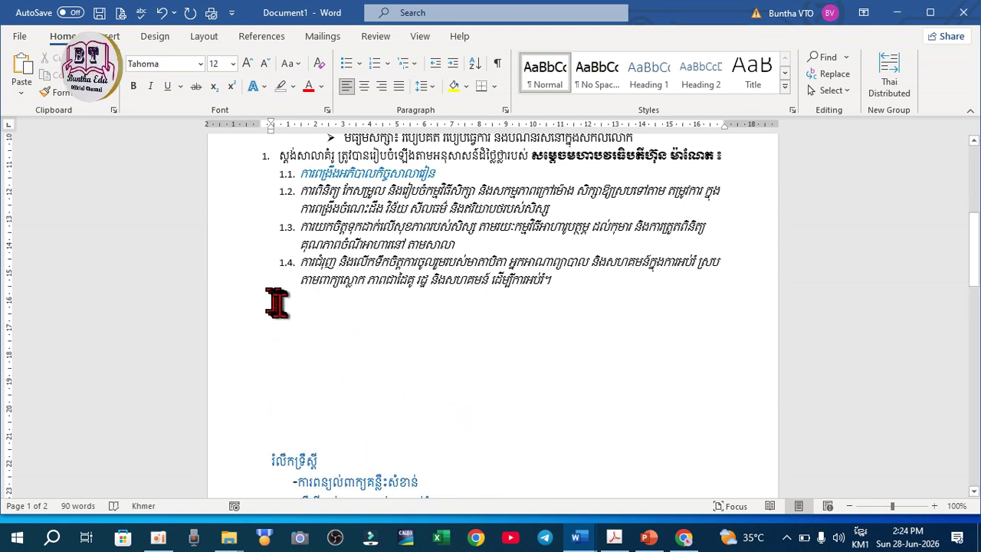
Remove the first blank line below item 1.4., start a new list item there and promote it to top-level item 2
{"action": "left_click", "coordinate": [271, 314]}
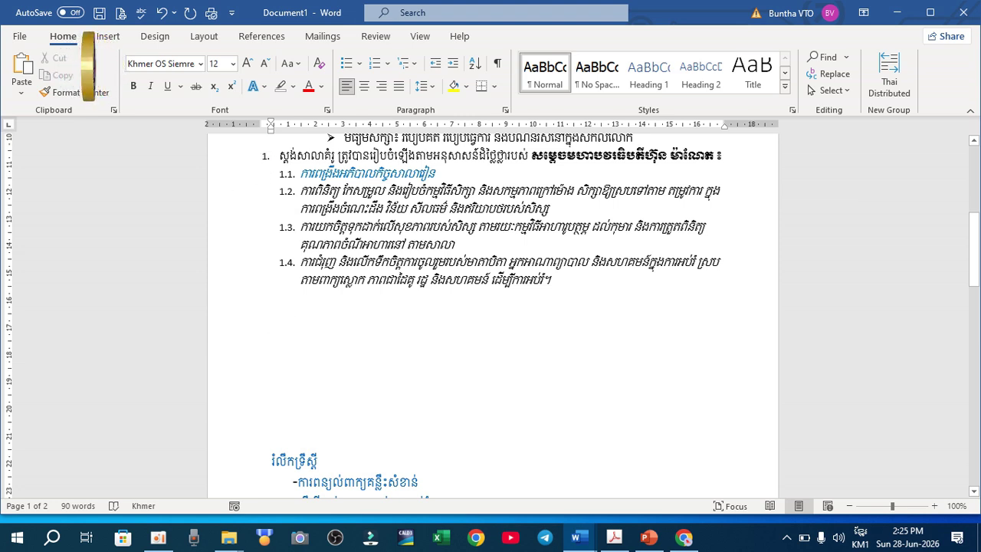
{"action": "key", "text": "BackSpace"}
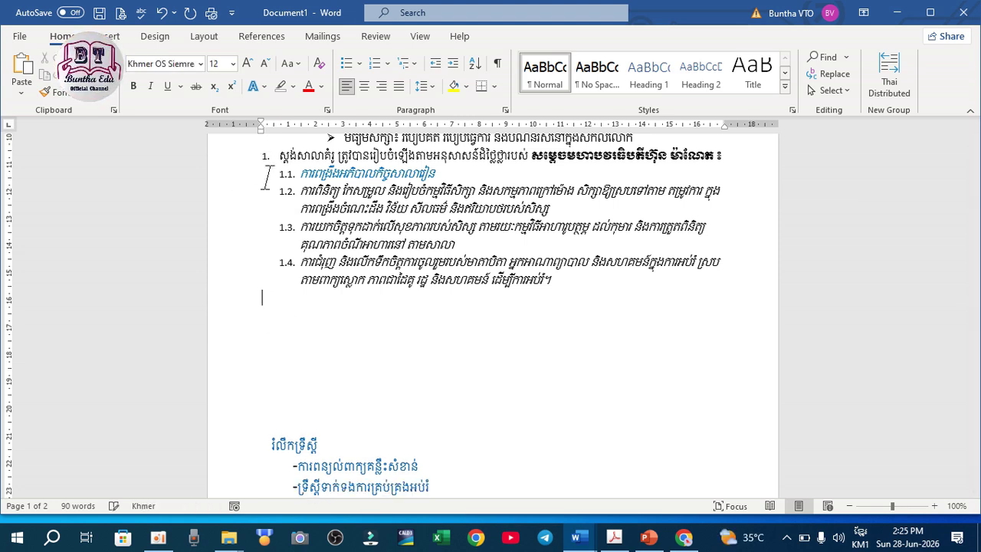
{"action": "key", "text": "BackSpace"}
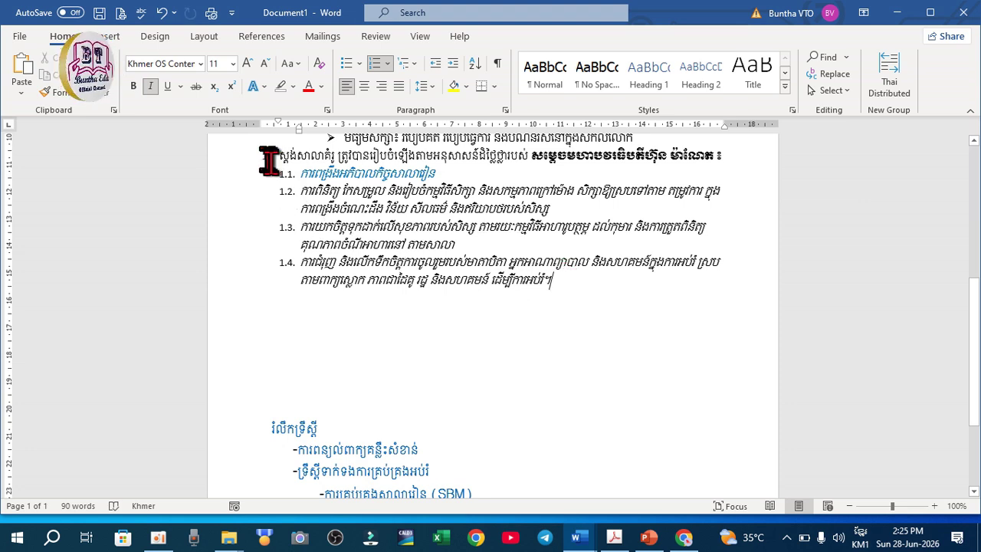
{"action": "key", "text": "Return"}
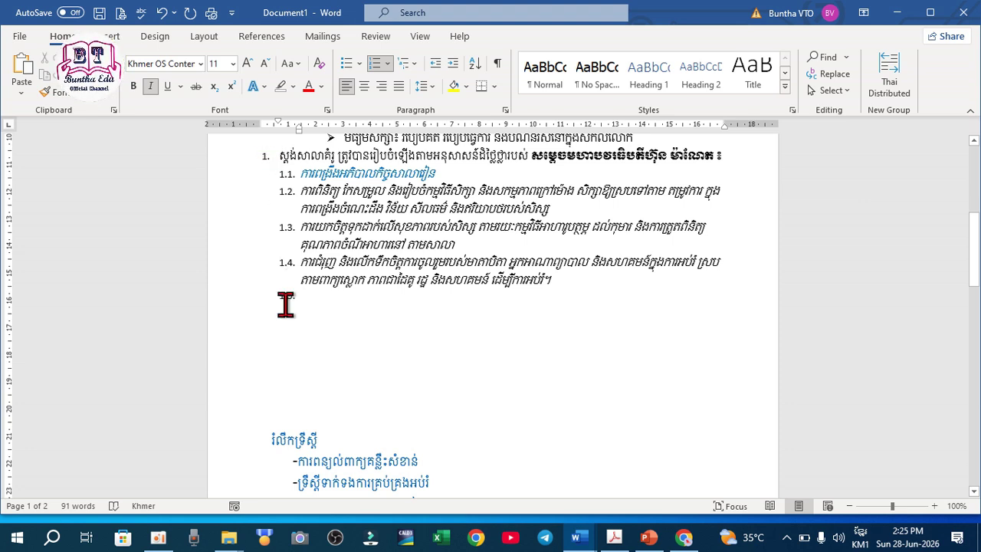
{"action": "left_click", "coordinate": [434, 65]}
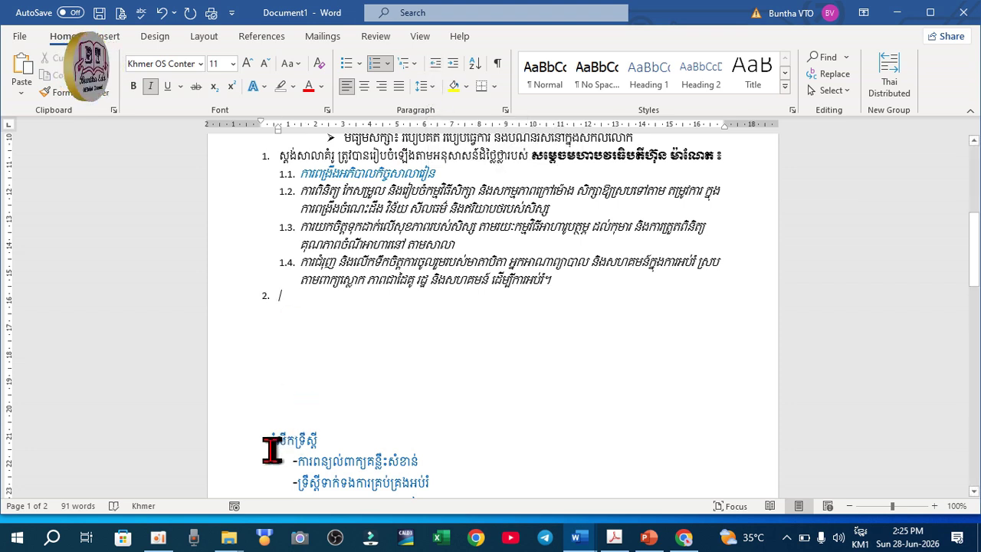
Copy the heading text រំលឹកទ្រឹស្តី from the unformatted block into the empty item 2
{"action": "left_click", "coordinate": [318, 442]}
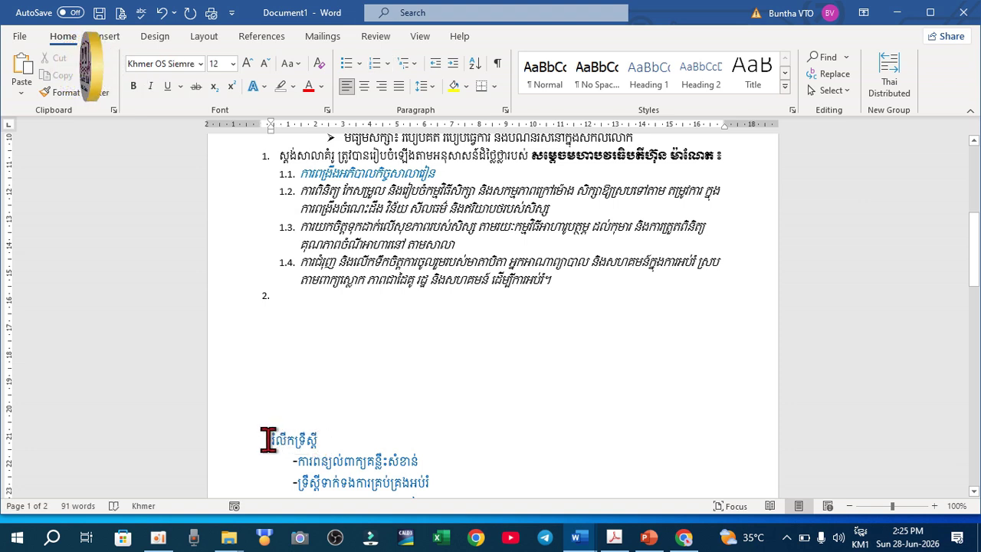
{"action": "left_click_drag", "start_coordinate": [268, 439], "coordinate": [321, 442]}
{"action": "key", "text": "ctrl+c"}
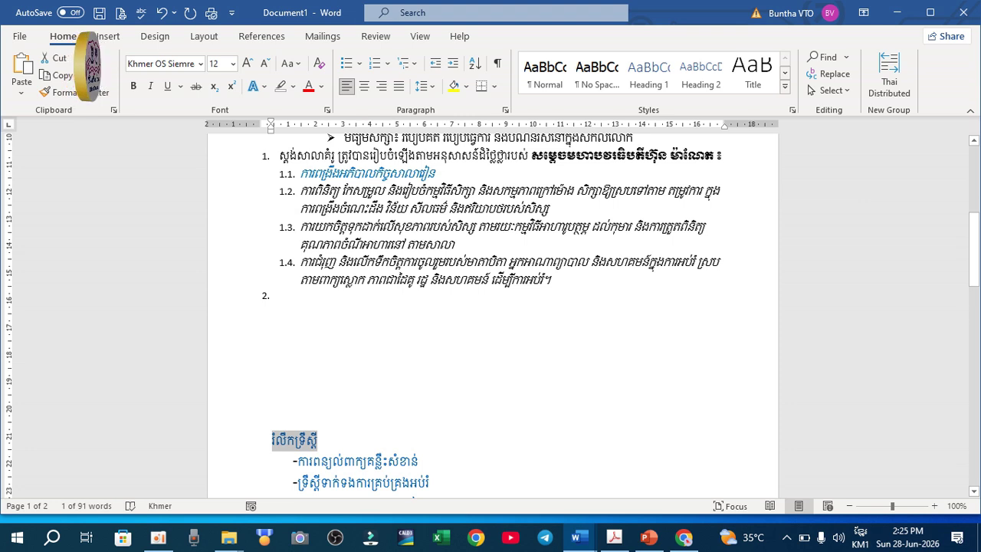
{"action": "left_click", "coordinate": [282, 299]}
{"action": "key", "text": "ctrl+v"}
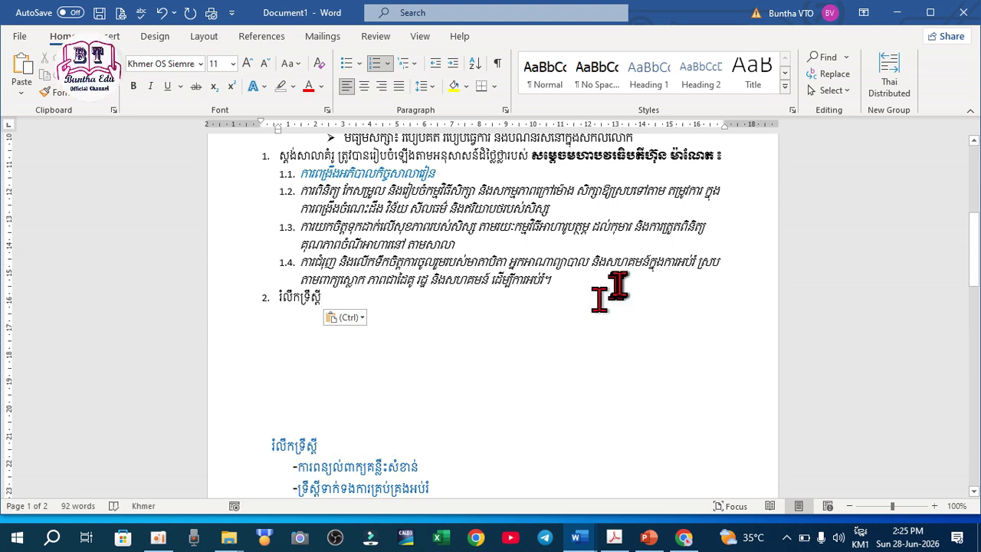
Add sub-item 2.1. under item 2. and fill it with a copy of ការពន្យល់ពាក្យគន្លឹះសំខាន់ from the unformatted block
{"action": "key", "text": "Return"}
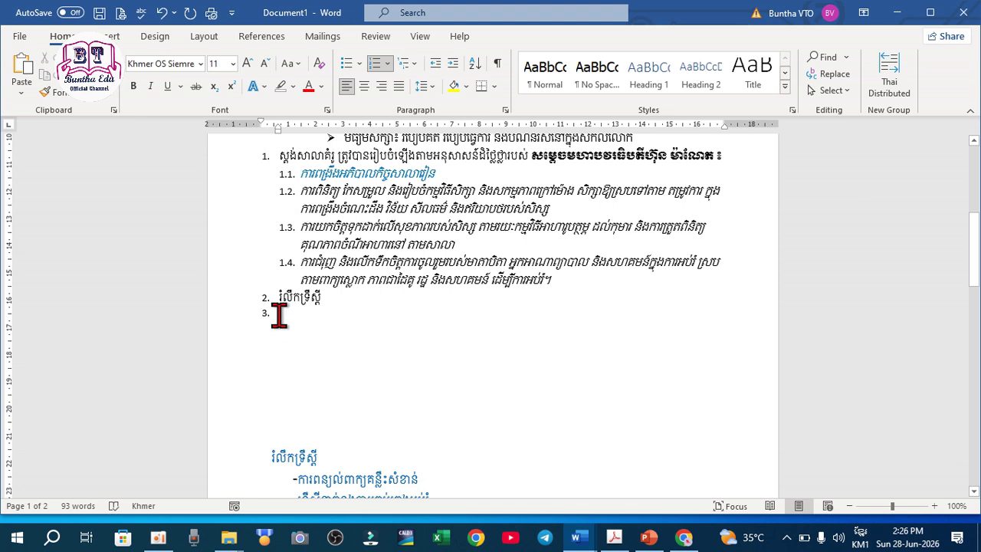
{"action": "left_click", "coordinate": [452, 63]}
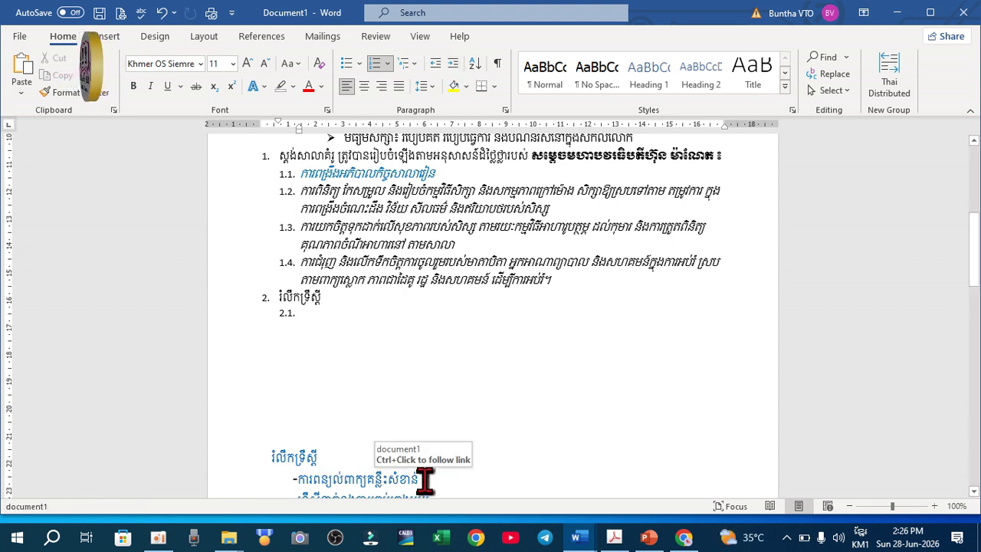
{"action": "left_click_drag", "start_coordinate": [424, 481], "coordinate": [297, 480]}
{"action": "key", "text": "ctrl+c"}
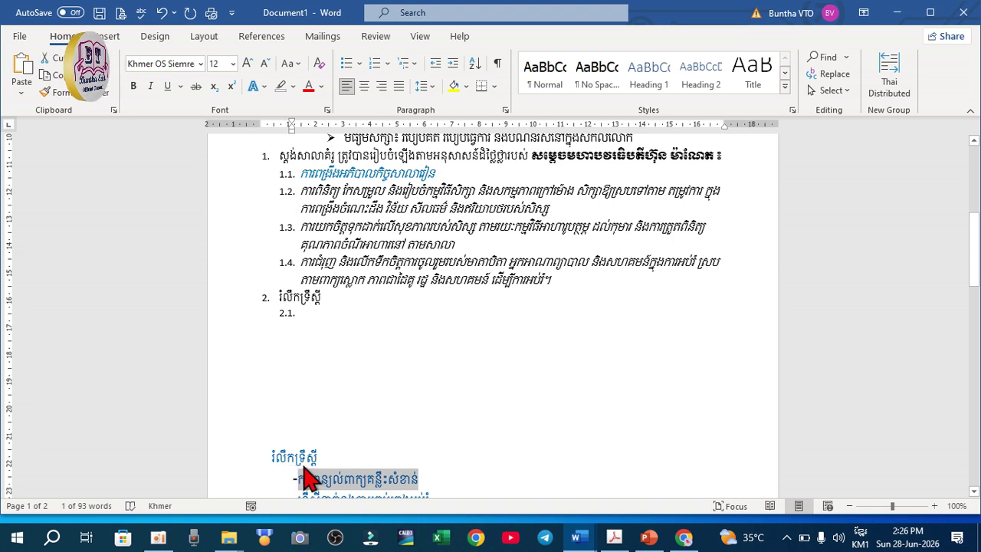
{"action": "left_click", "coordinate": [311, 314]}
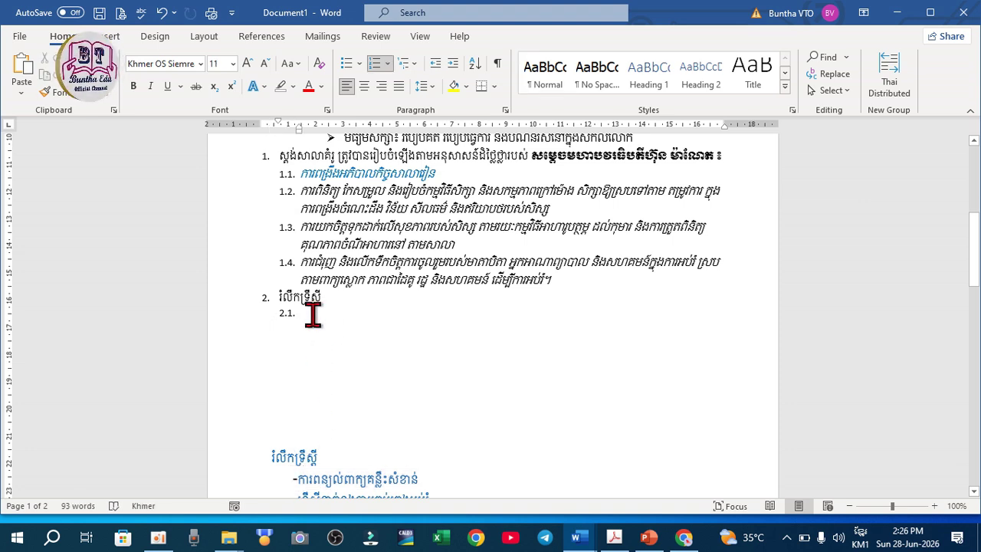
{"action": "key", "text": "ctrl+v"}
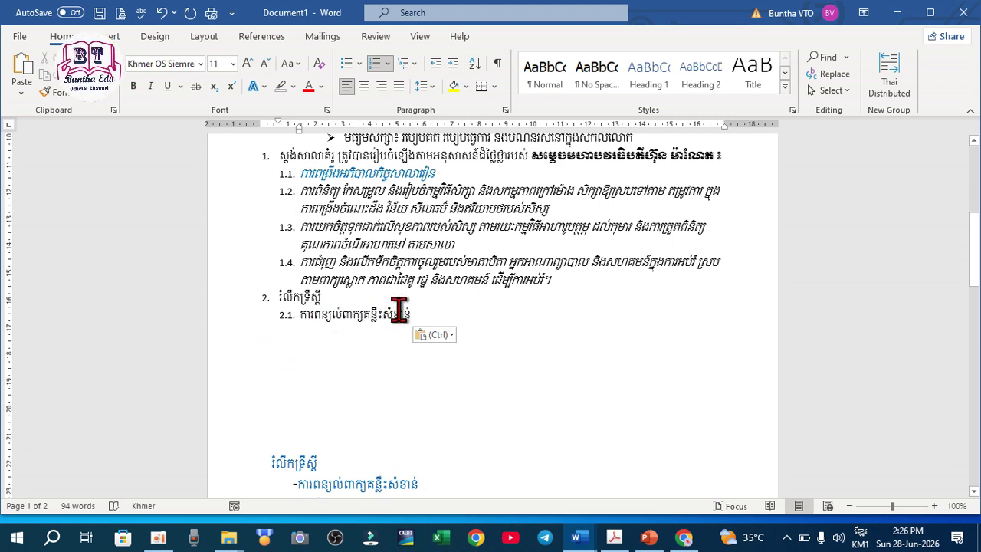
Start an empty item 2.2. and delete blank lines between the list and the unformatted block
{"action": "key", "text": "Return"}
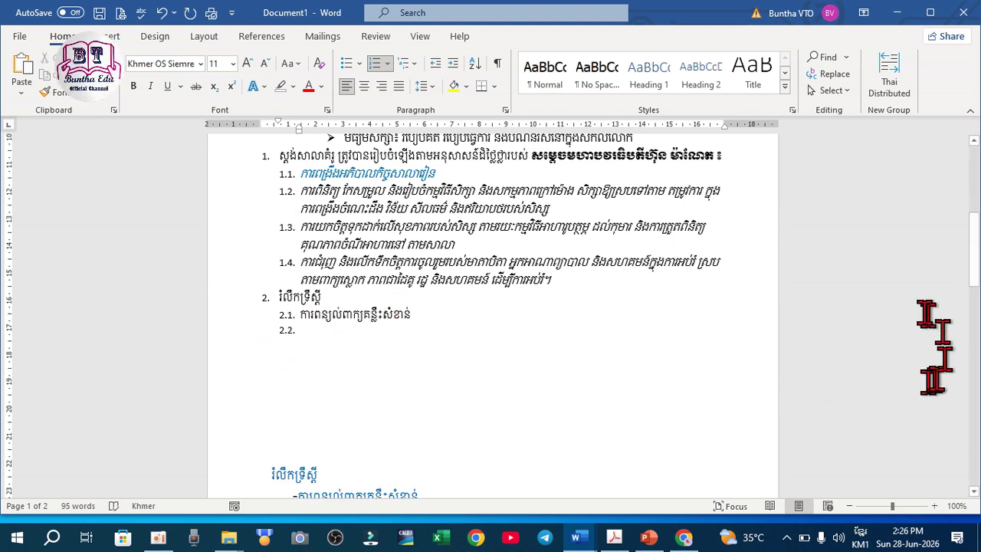
{"action": "left_click", "coordinate": [420, 386]}
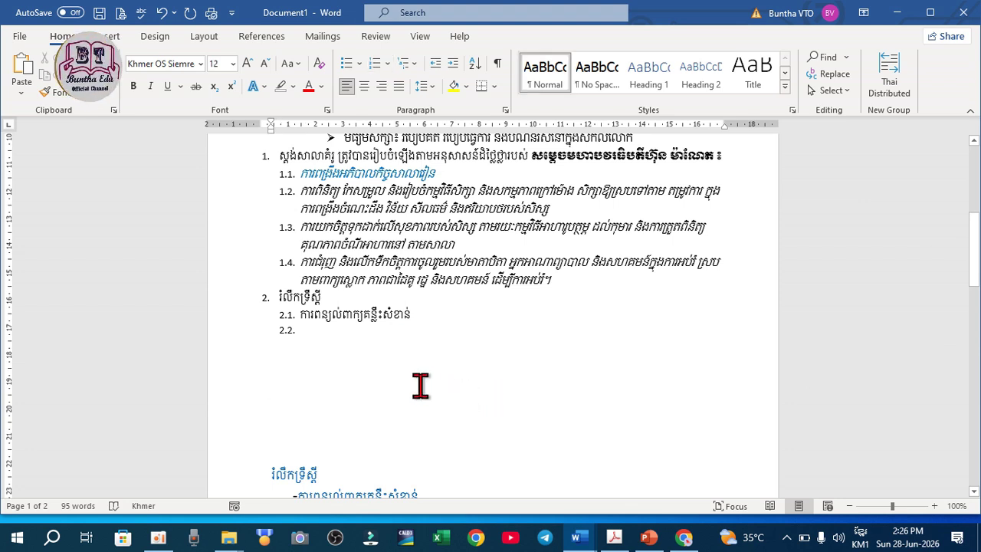
{"action": "key", "text": "Delete"}
{"action": "key", "text": "Delete"}
{"action": "key", "text": "Delete"}
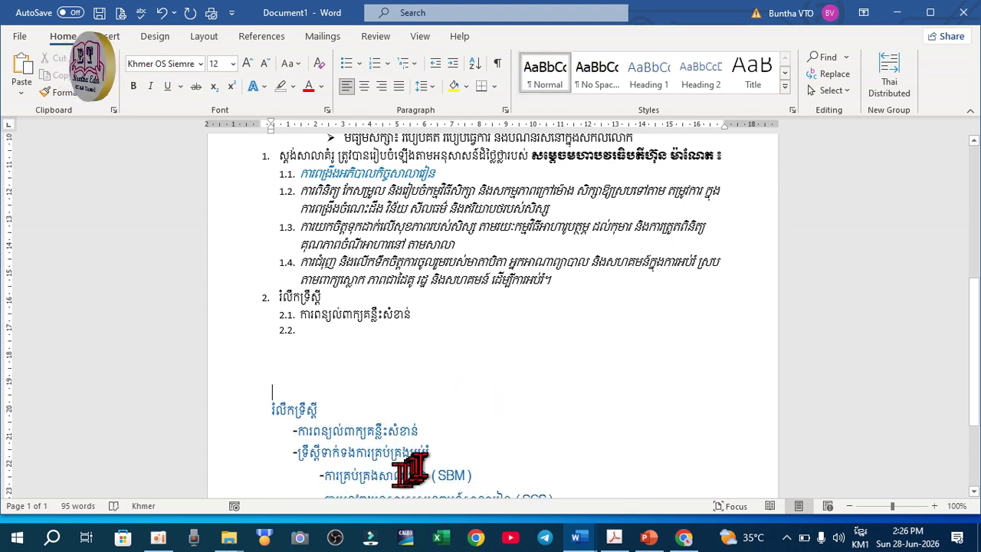
Copy the dashed line ទ្រឹស្តីទាក់ទងការគ្រប់គ្រងអប់រំ without its dash into the empty item 2.2
{"action": "left_click_drag", "start_coordinate": [431, 454], "coordinate": [297, 454]}
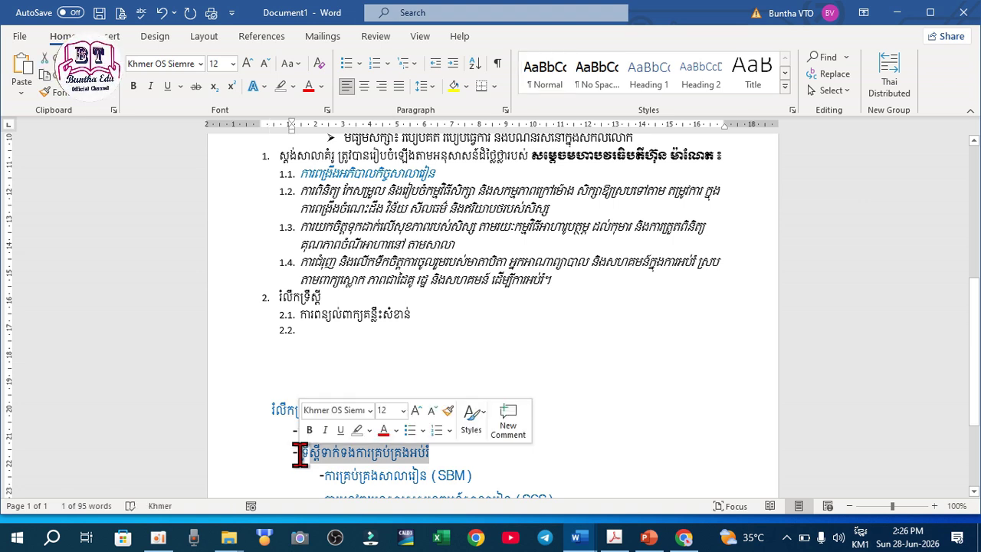
{"action": "left_click", "coordinate": [446, 452]}
{"action": "left_click_drag", "start_coordinate": [446, 452], "coordinate": [297, 453]}
{"action": "key", "text": "ctrl+c"}
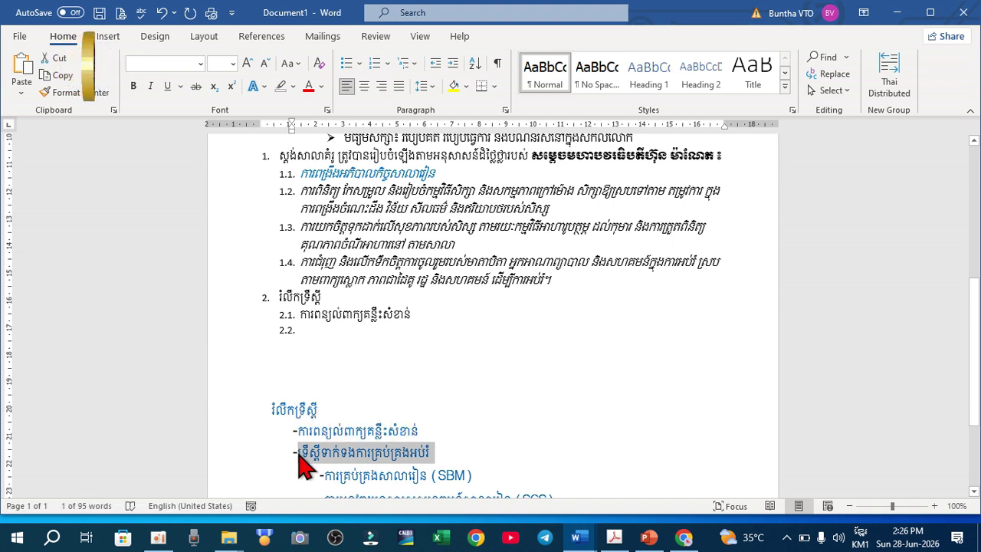
{"action": "left_click", "coordinate": [329, 331]}
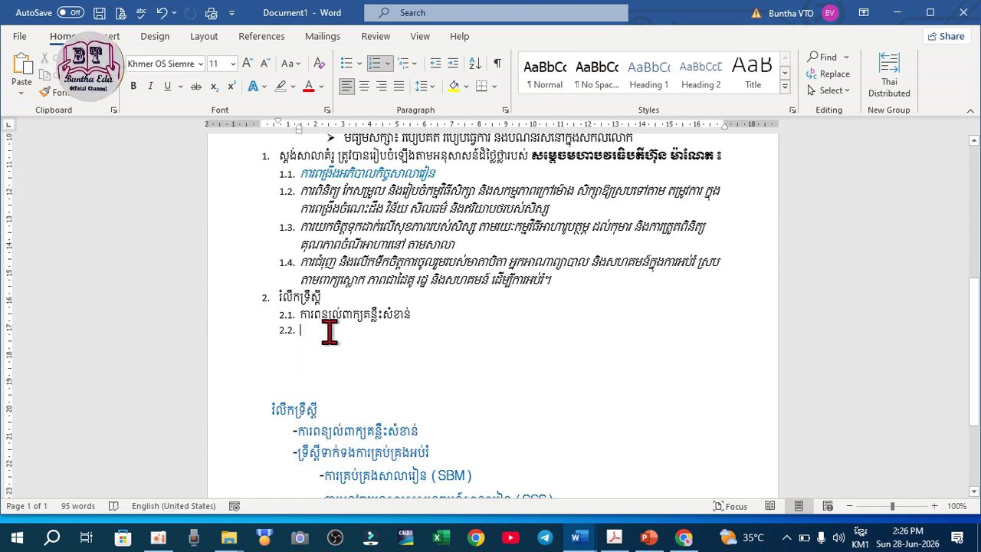
{"action": "right_click", "coordinate": [329, 331]}
{"action": "left_click", "coordinate": [427, 90]}
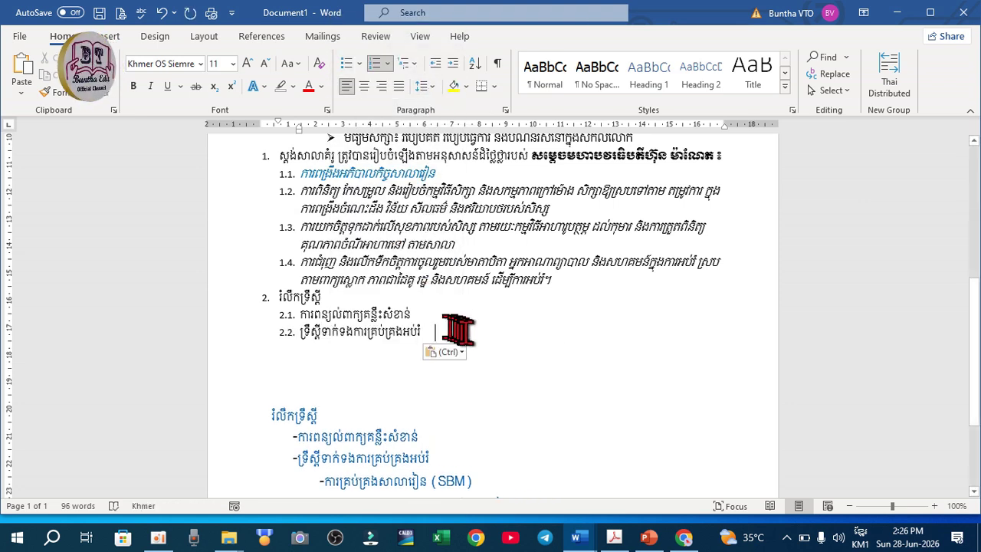
Add third-level item 2.2.1. below item 2.2. and paste a copy of ការគ្រប់គ្រងសាលារៀន (SBM) into it
{"action": "key", "text": "Return"}
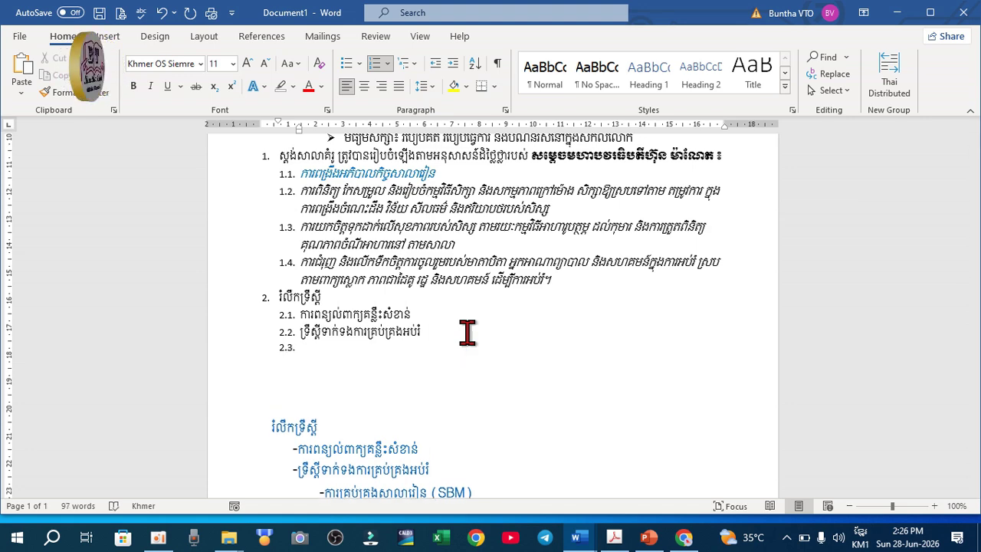
{"action": "scroll", "coordinate": [977, 325], "scroll_direction": "down", "scroll_amount": 3}
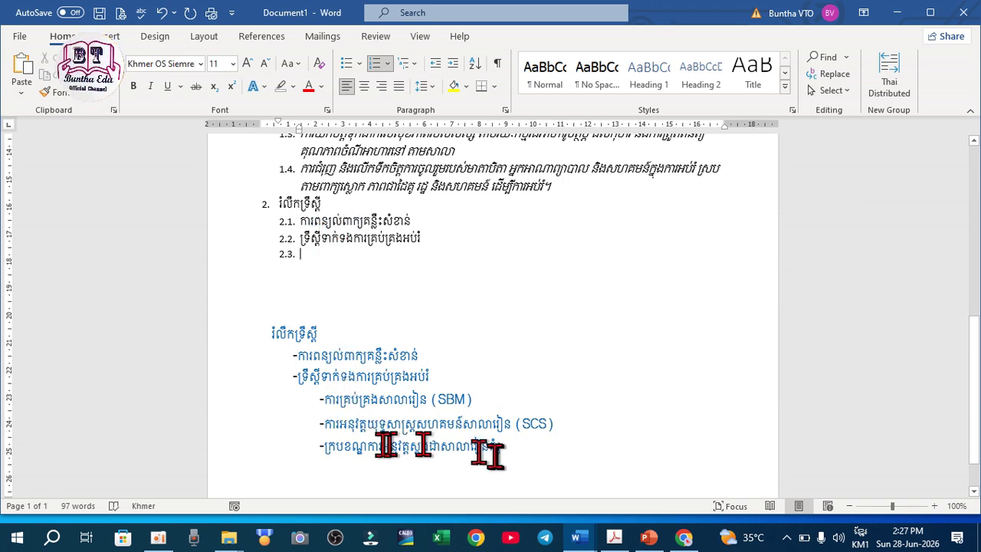
{"action": "left_click", "coordinate": [308, 255]}
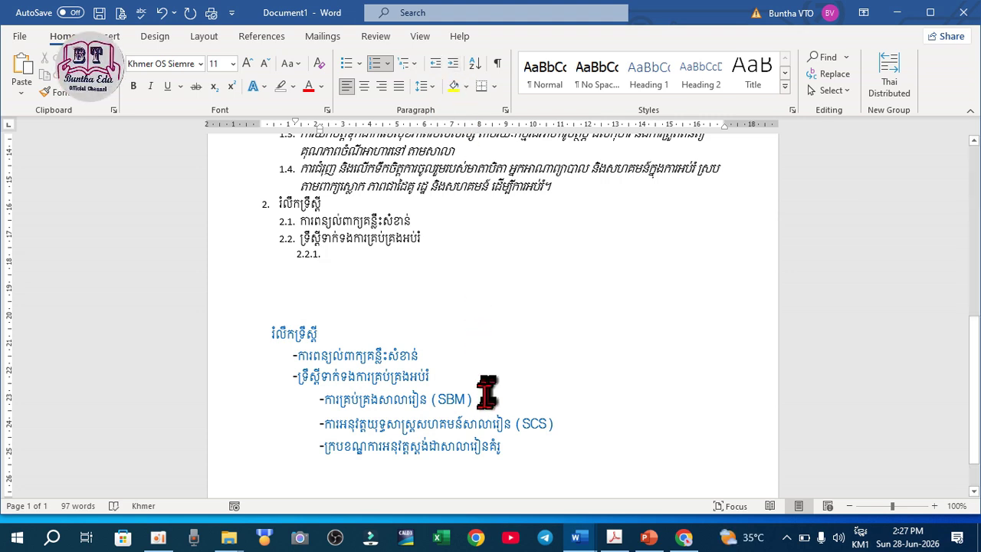
{"action": "left_click_drag", "start_coordinate": [473, 399], "coordinate": [327, 402]}
{"action": "key", "text": "ctrl+c"}
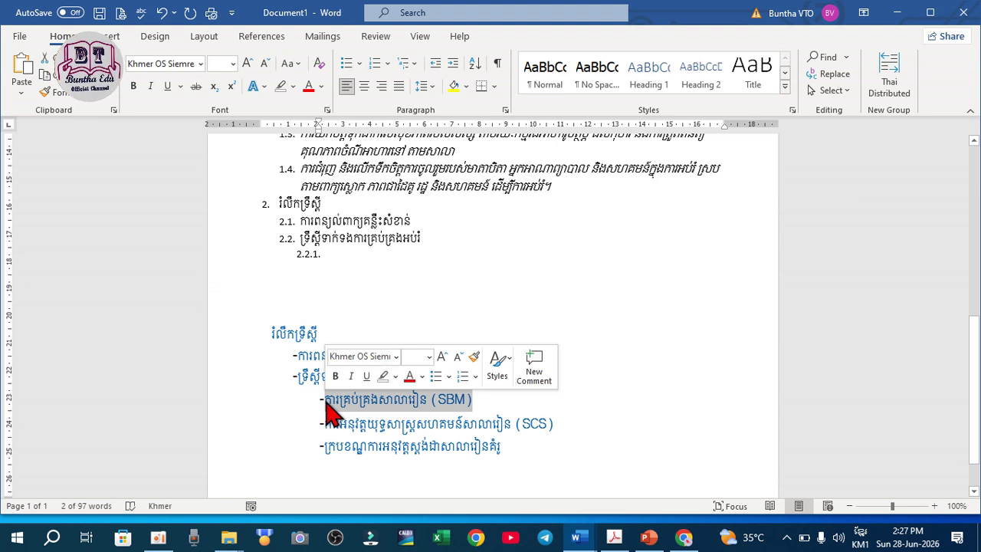
{"action": "left_click", "coordinate": [342, 259]}
{"action": "key", "text": "ctrl+v"}
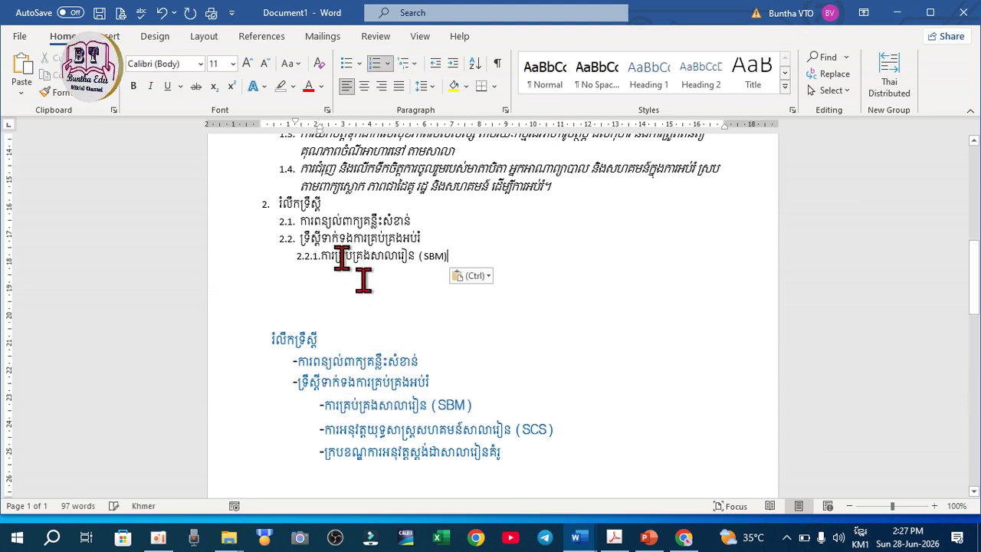
Add item 2.2.2. and paste a copy of ការអនុវត្តយុទ្ធសាស្ត្រសហគមន៍សាលារៀន (SCS) into it
{"action": "key", "text": "Return"}
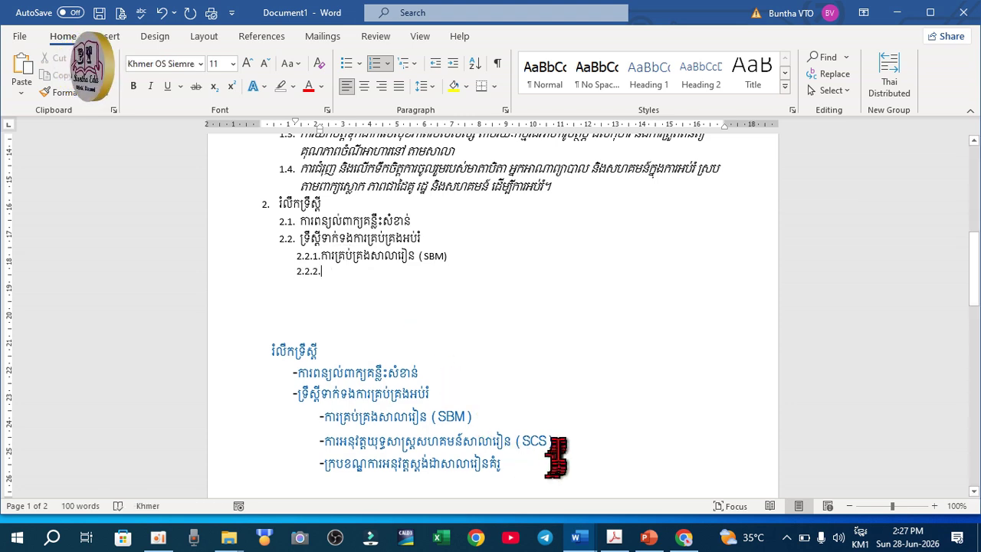
{"action": "left_click_drag", "start_coordinate": [556, 442], "coordinate": [325, 442]}
{"action": "key", "text": "ctrl+c"}
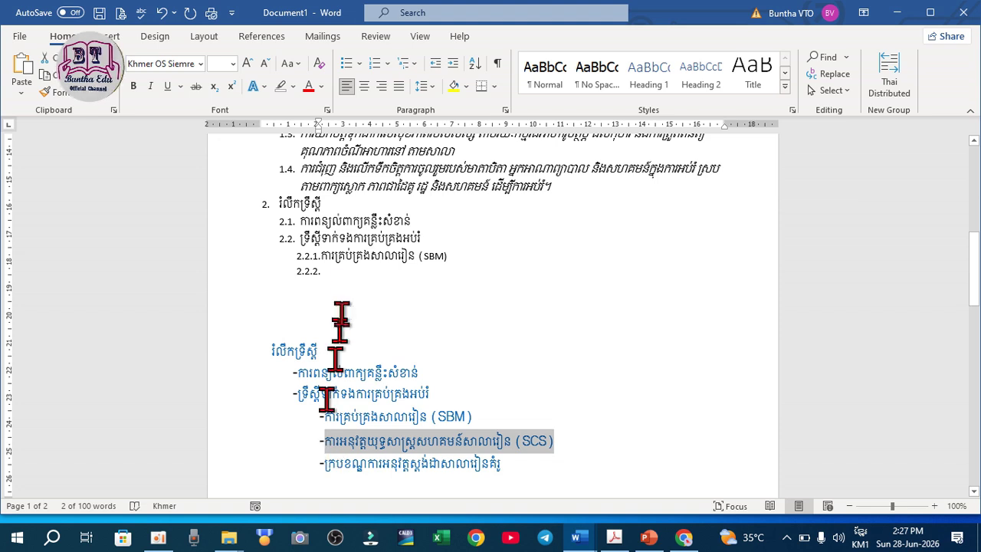
{"action": "left_click", "coordinate": [337, 269]}
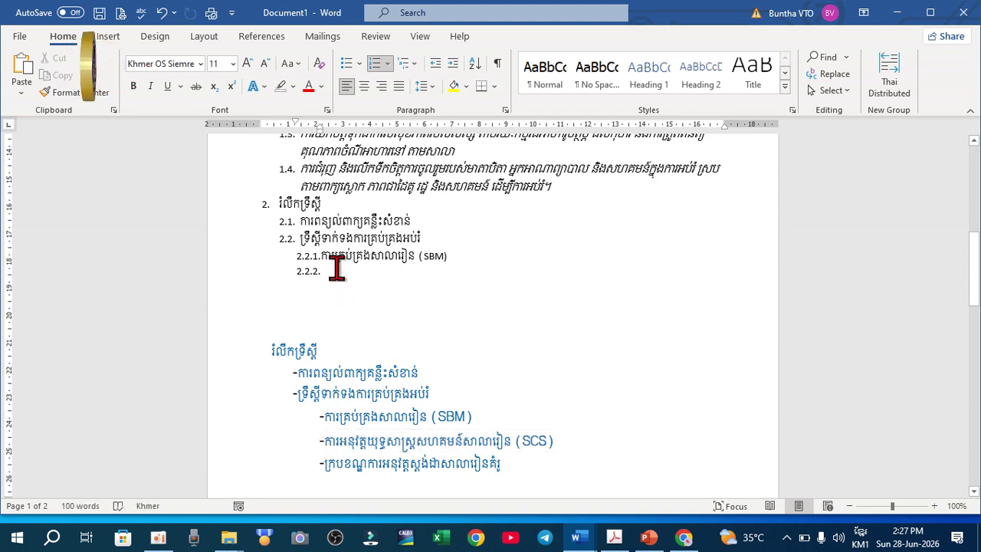
{"action": "key", "text": "ctrl+v"}
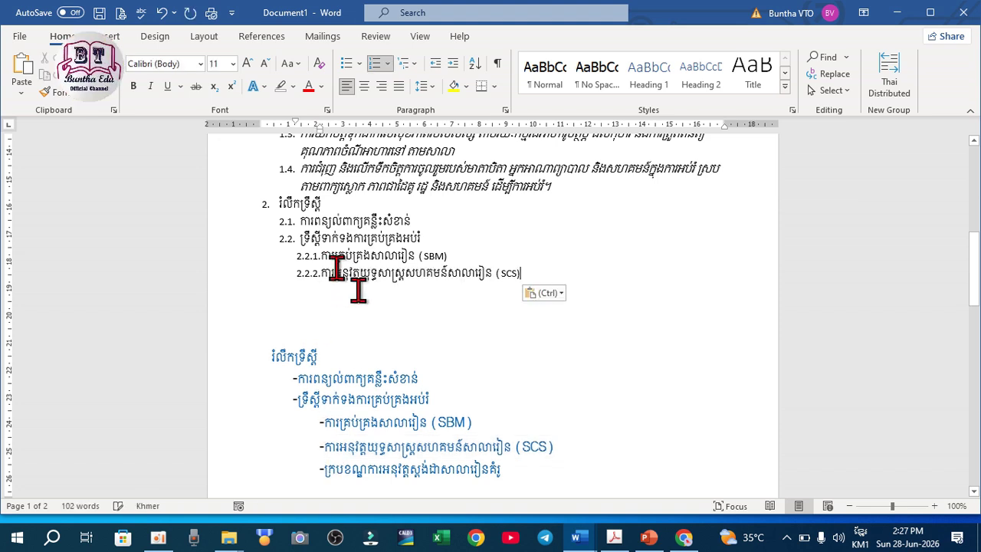
Add item 2.2.3. and fill it with ក្របខណ្ឌការអនុវត្តស្តង់ដាសាលារៀនគំរូ, copied from the unformatted block and pasted as text only
{"action": "key", "text": "Return"}
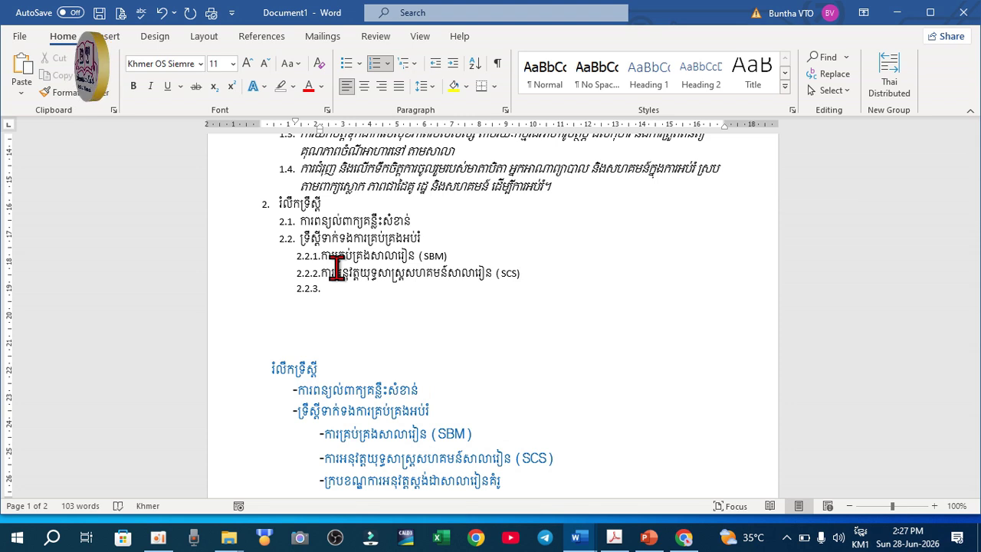
{"action": "left_click_drag", "start_coordinate": [506, 481], "coordinate": [318, 473]}
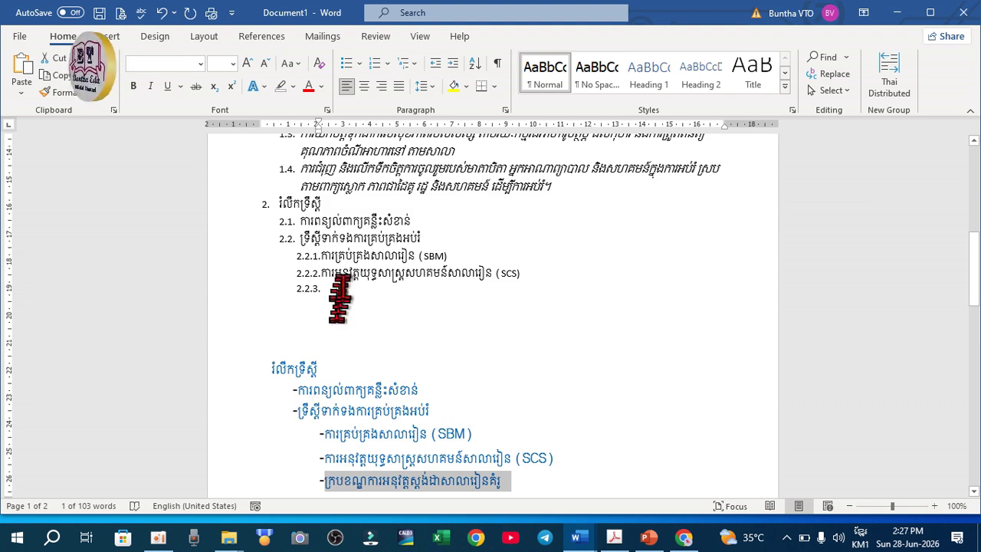
{"action": "right_click", "coordinate": [340, 285]}
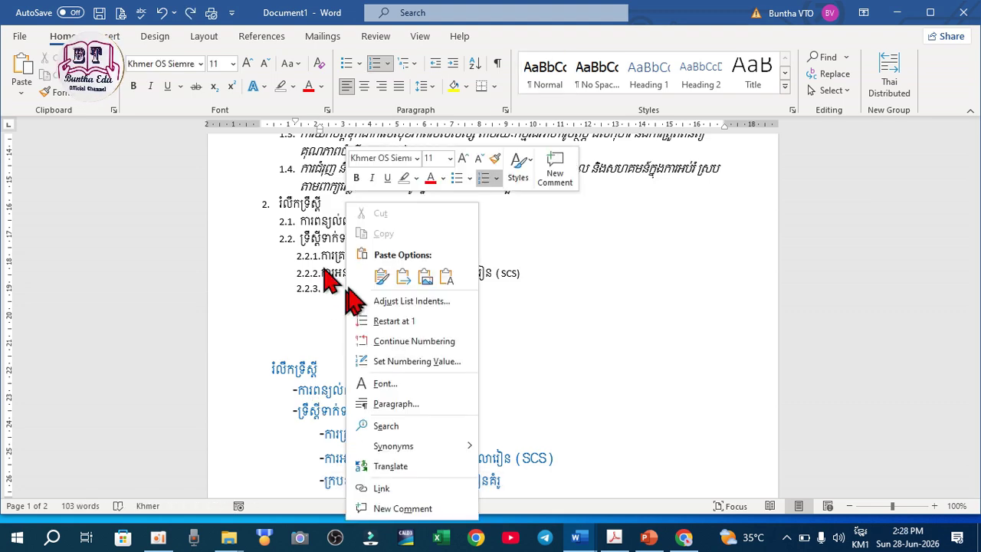
{"action": "left_click", "coordinate": [449, 280]}
Delete the leftover unformatted blue block below the list and review the document back up to its title
{"action": "left_click_drag", "start_coordinate": [273, 368], "coordinate": [604, 409]}
{"action": "key", "text": "Delete"}
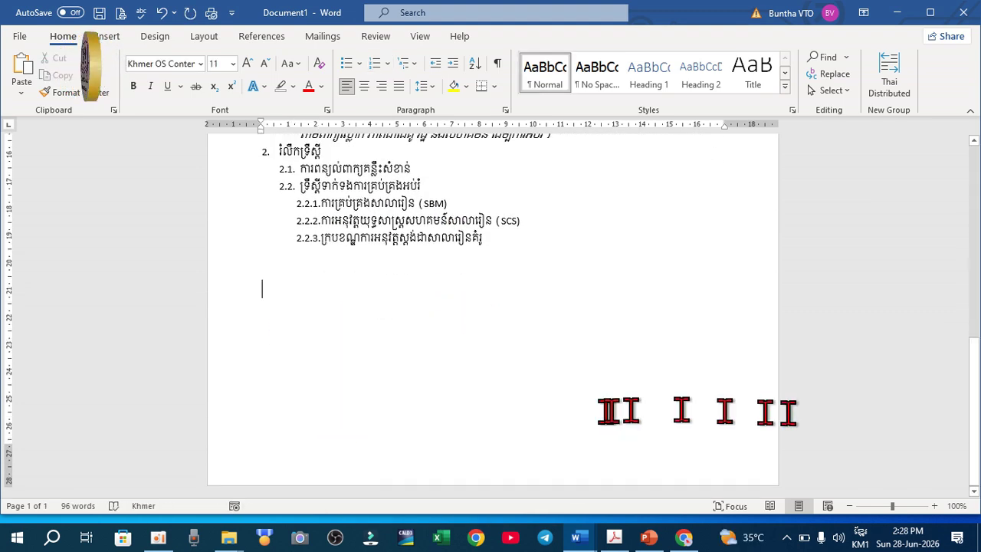
{"action": "left_click_drag", "start_coordinate": [977, 423], "coordinate": [978, 324]}
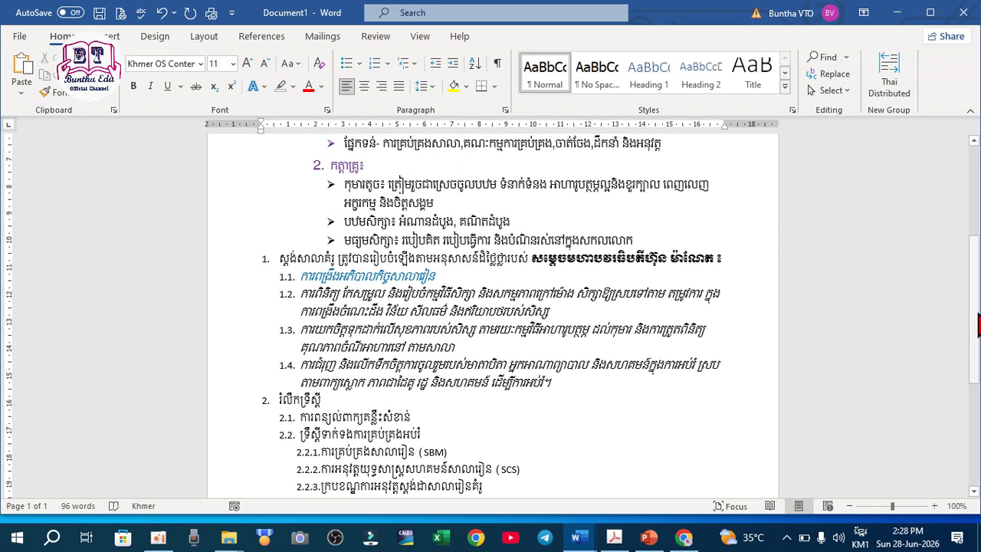
{"action": "left_click_drag", "start_coordinate": [978, 324], "coordinate": [975, 263]}
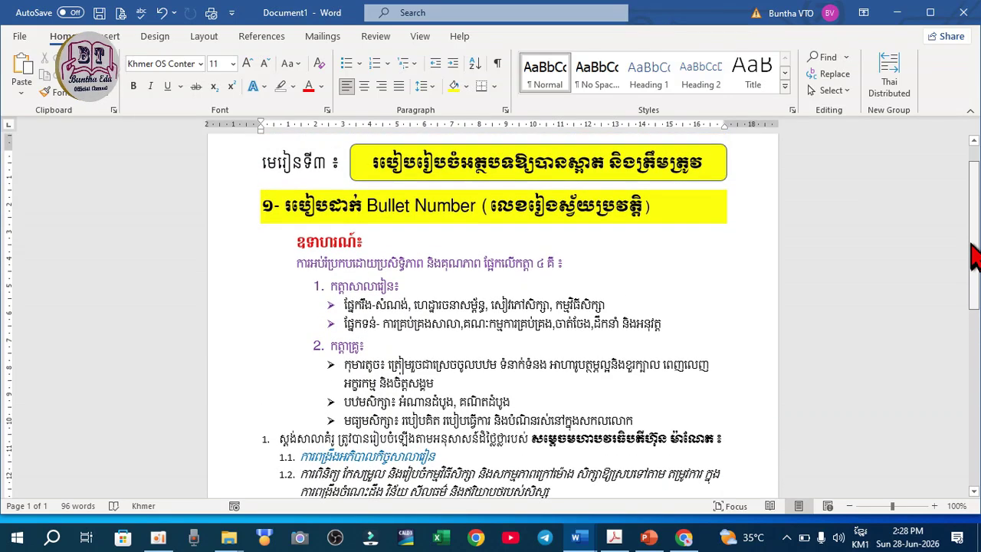